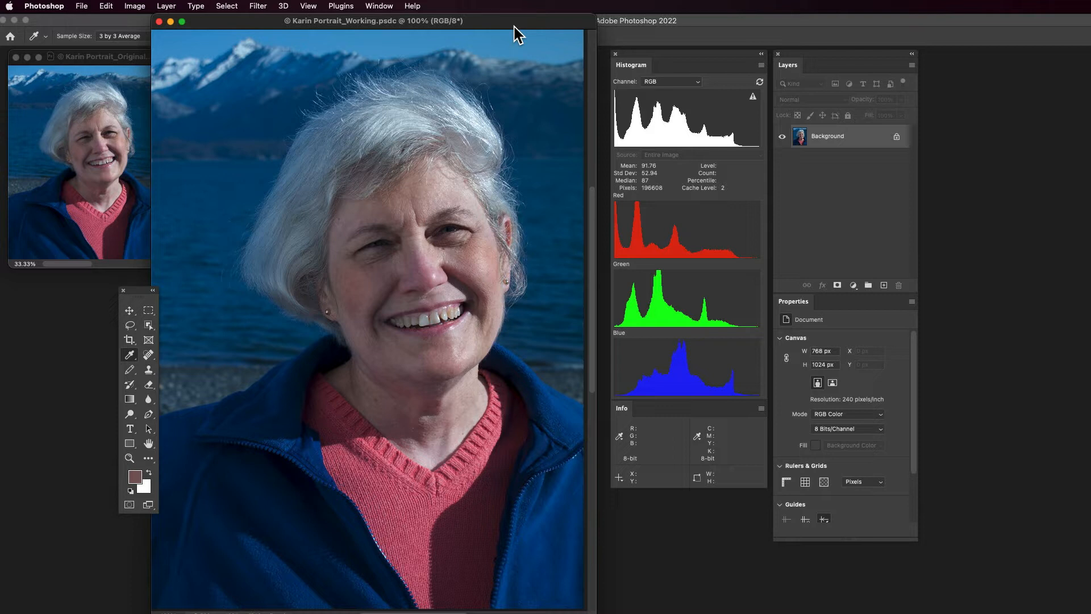
pyautogui.click(376, 6)
pyautogui.moveTo(379, 33)
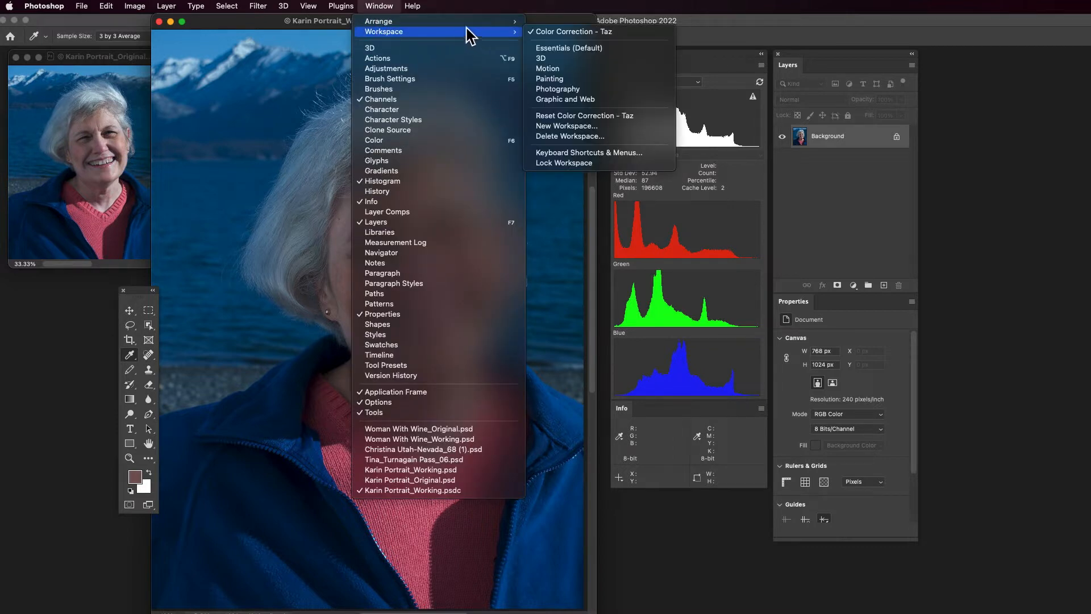
pyautogui.click(456, 8)
pyautogui.click(309, 7)
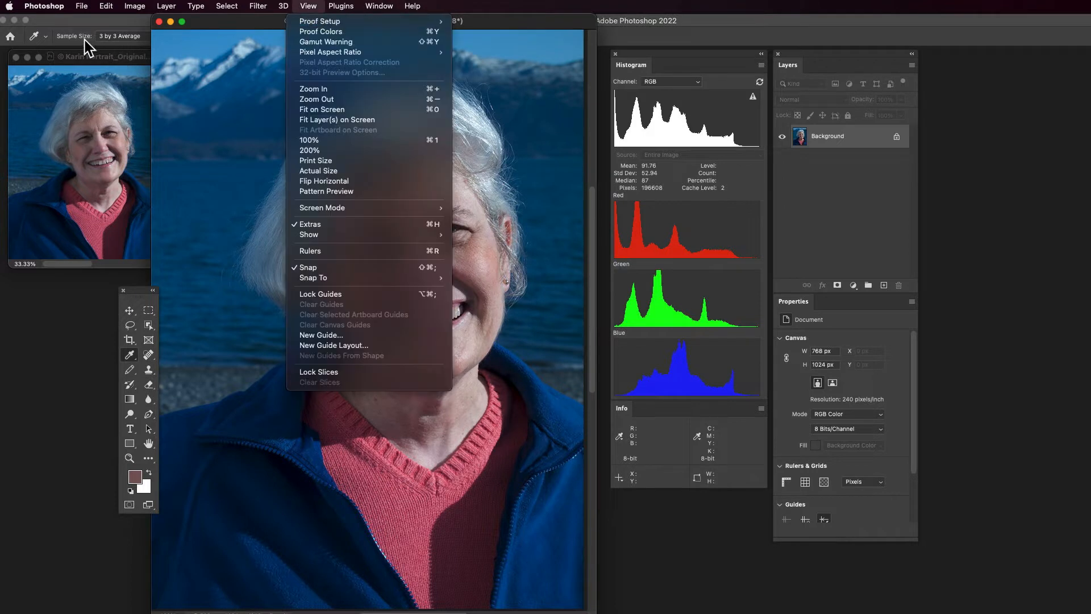
pyautogui.click(116, 24)
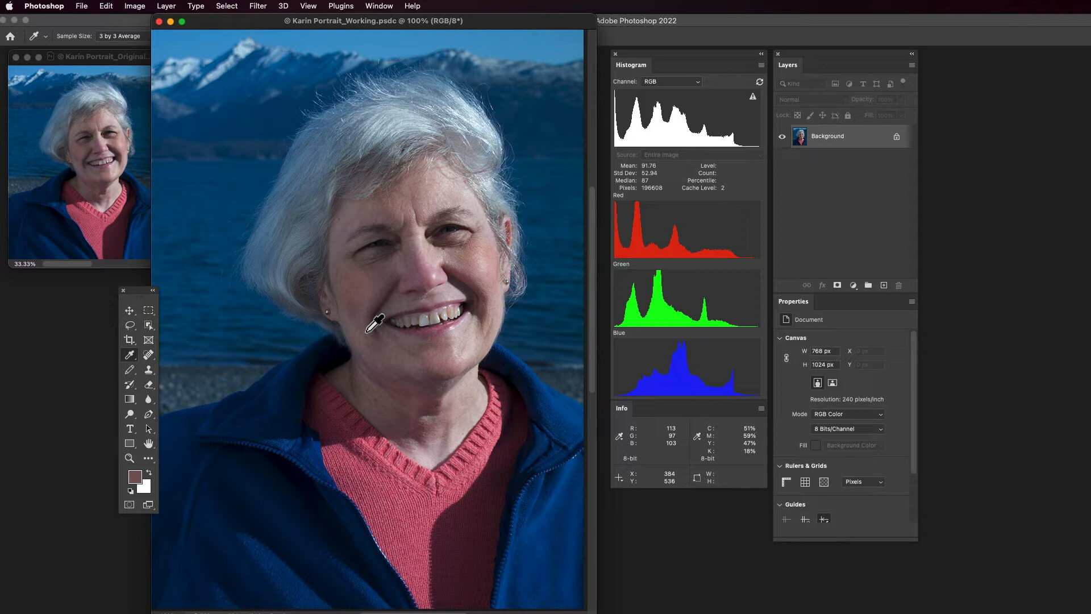
# - Add a Curves adjustment layer named CC above the Background and target its adjustment rather than its mask
pyautogui.click(853, 285)
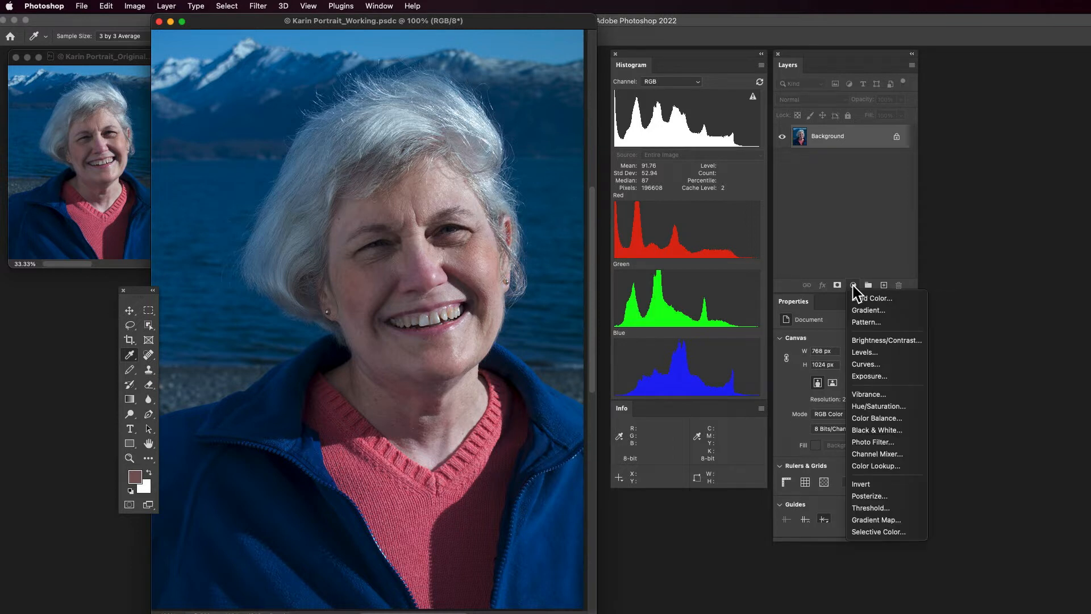
pyautogui.keyDown('alt'); pyautogui.click(872, 365); pyautogui.keyUp('alt')
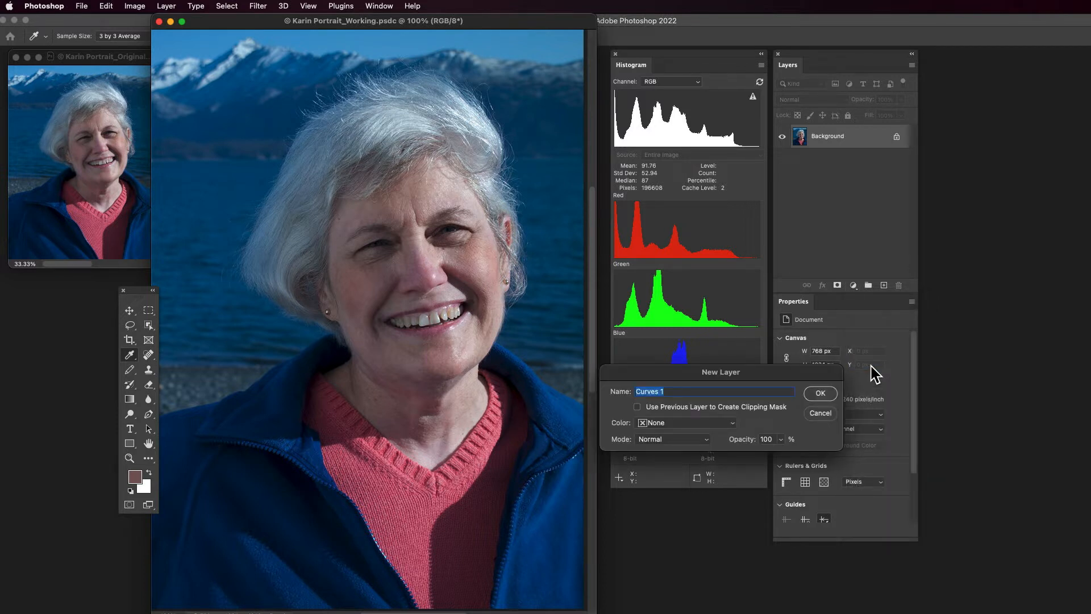
pyautogui.write('CC')
pyautogui.click(818, 393)
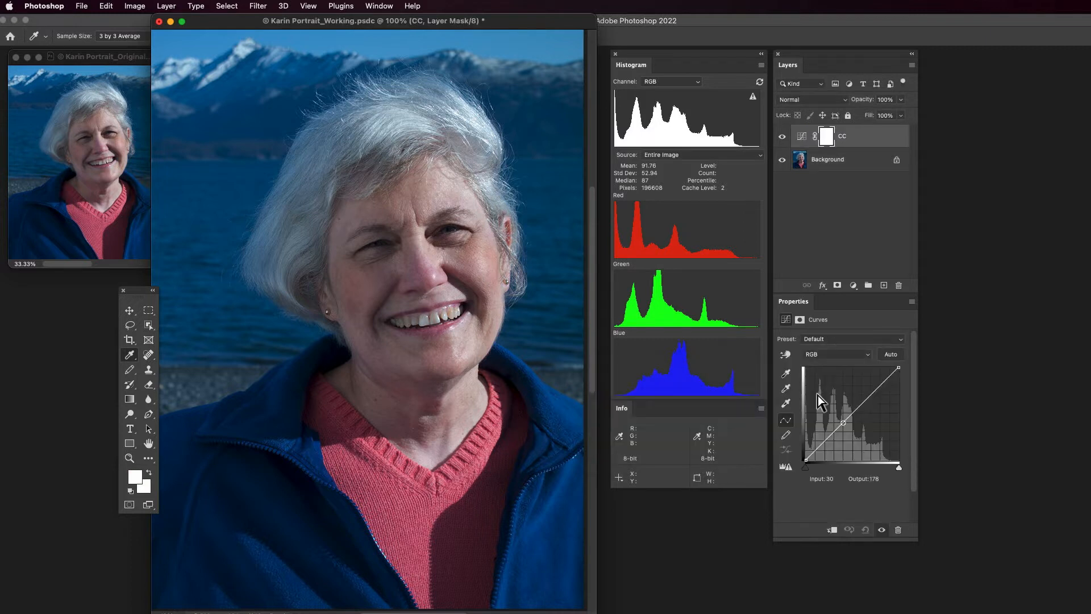
pyautogui.click(802, 138)
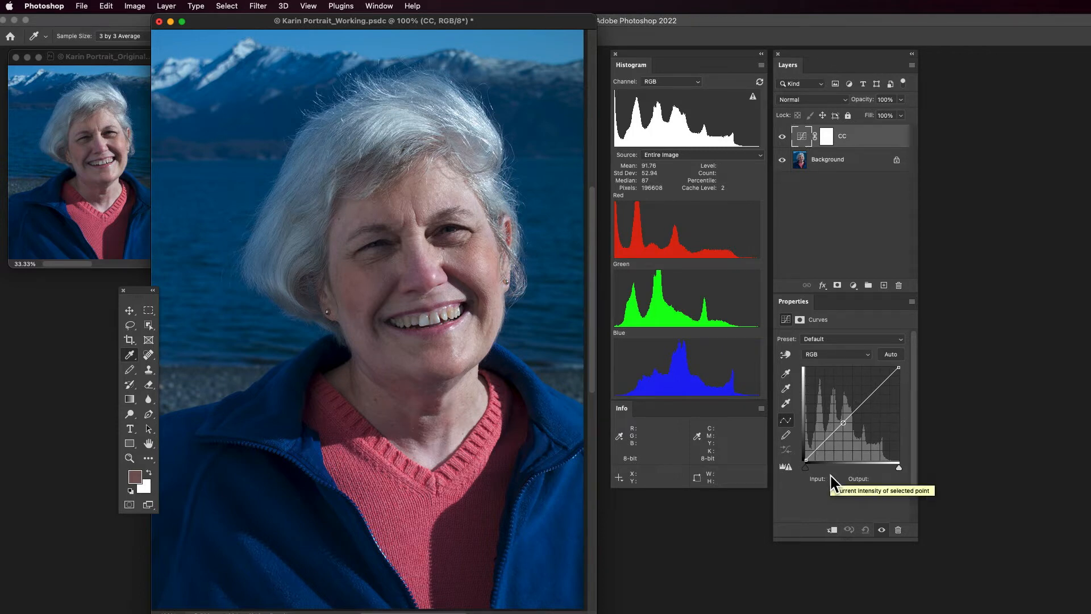
pyautogui.click(849, 355)
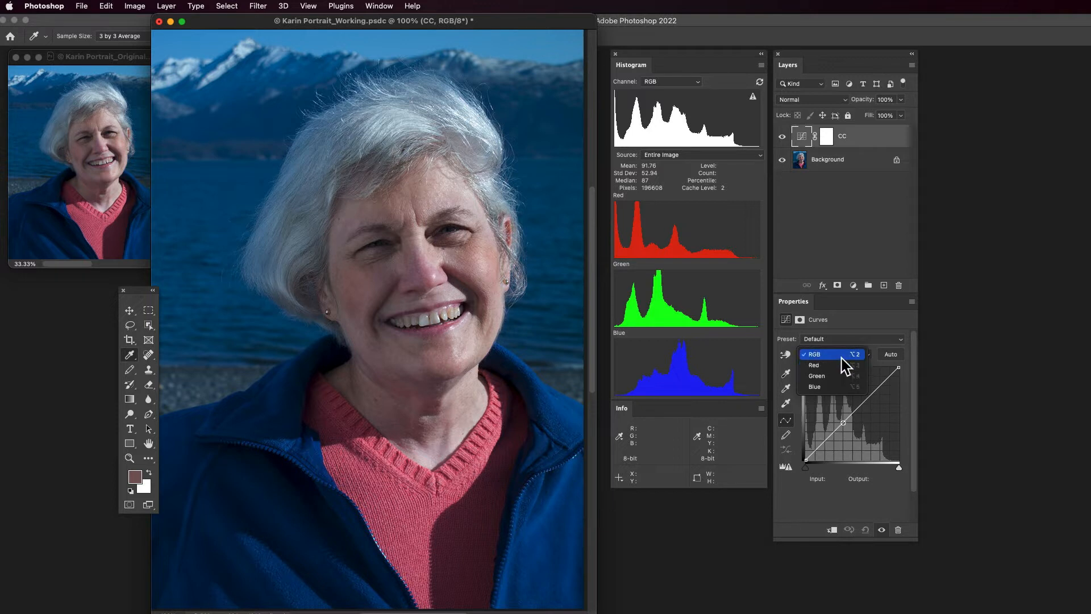
pyautogui.click(840, 319)
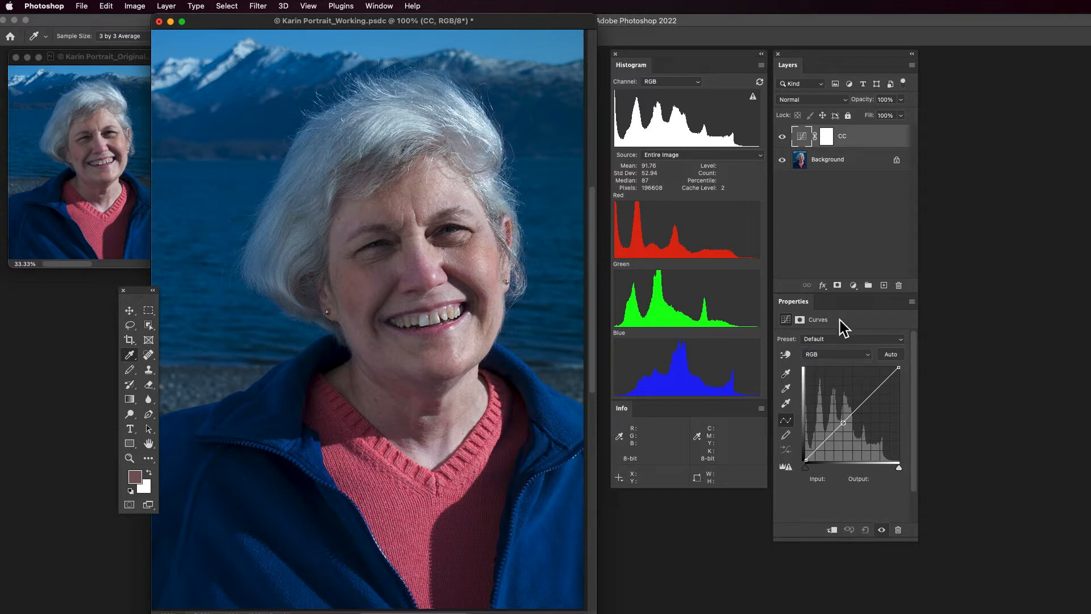
pyautogui.click(911, 302)
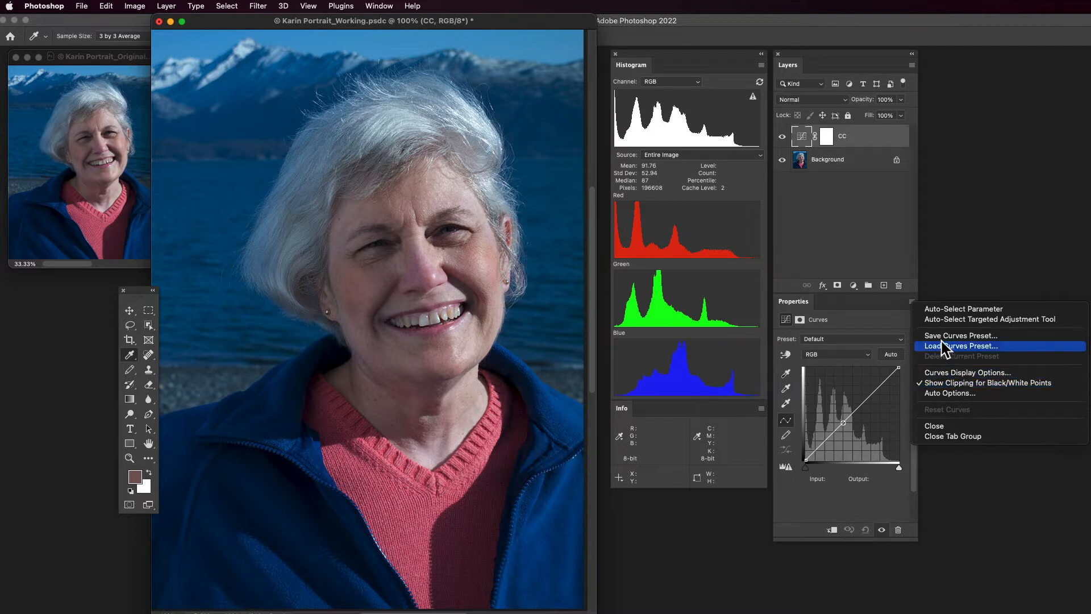
pyautogui.click(894, 320)
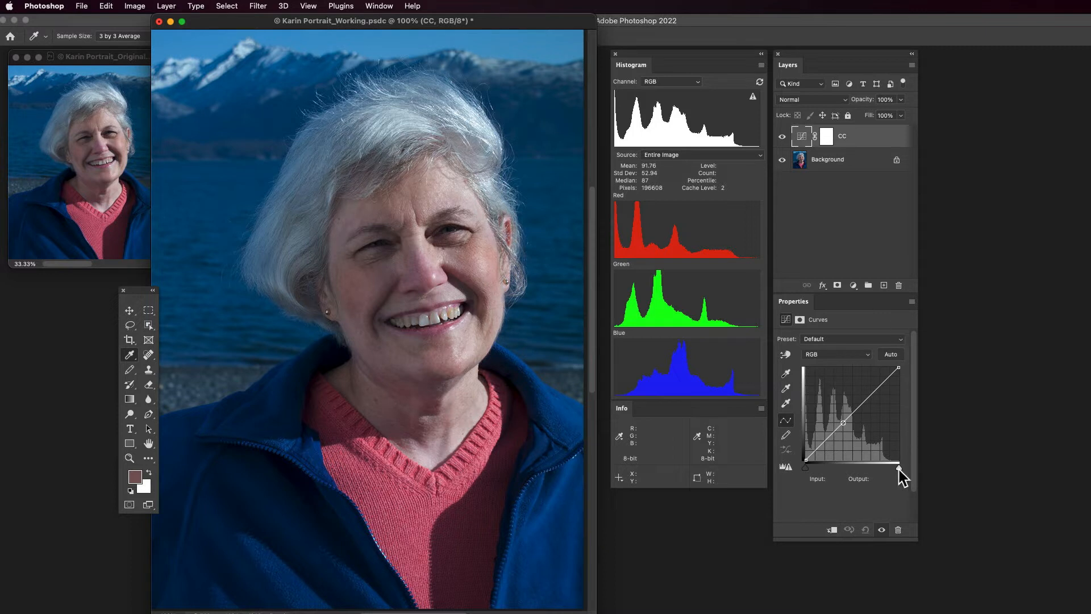
# - Preview highlight clipping in the hair by moving the Curves white point to 230, and place a color sampler on the bright hair
pyautogui.moveTo(899, 468)
pyautogui.mouseDown()
pyautogui.moveTo(887, 468)
pyautogui.moveTo(900, 468)
pyautogui.mouseUp()
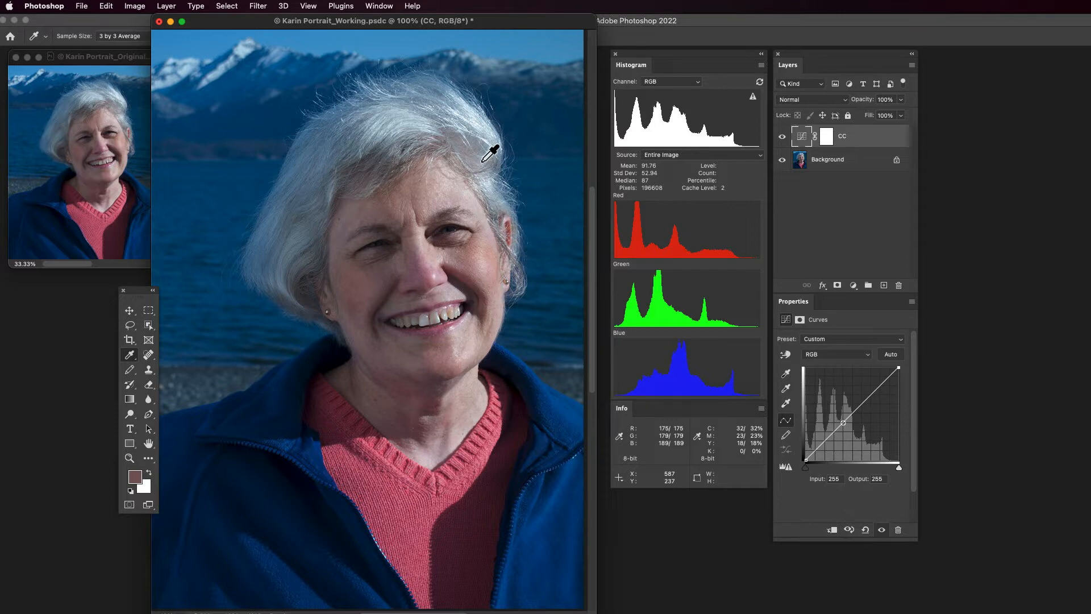
pyautogui.press('super+space')
pyautogui.moveTo(482, 138); pyautogui.dragTo(428, 301)
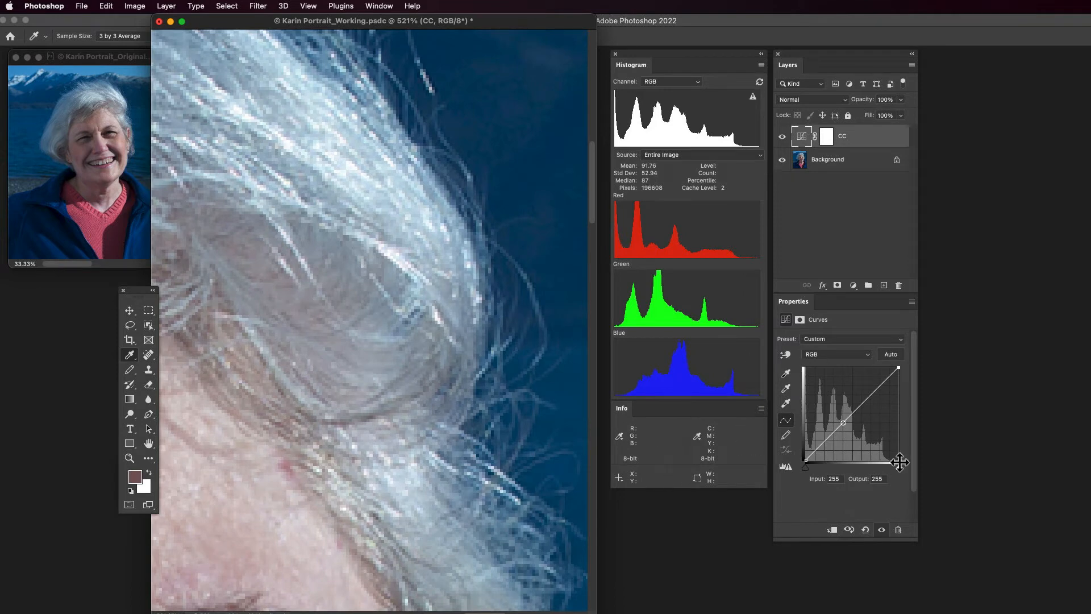
pyautogui.keyDown('alt'); pyautogui.moveTo(899, 467); pyautogui.dragTo(890, 469); pyautogui.keyUp('alt')
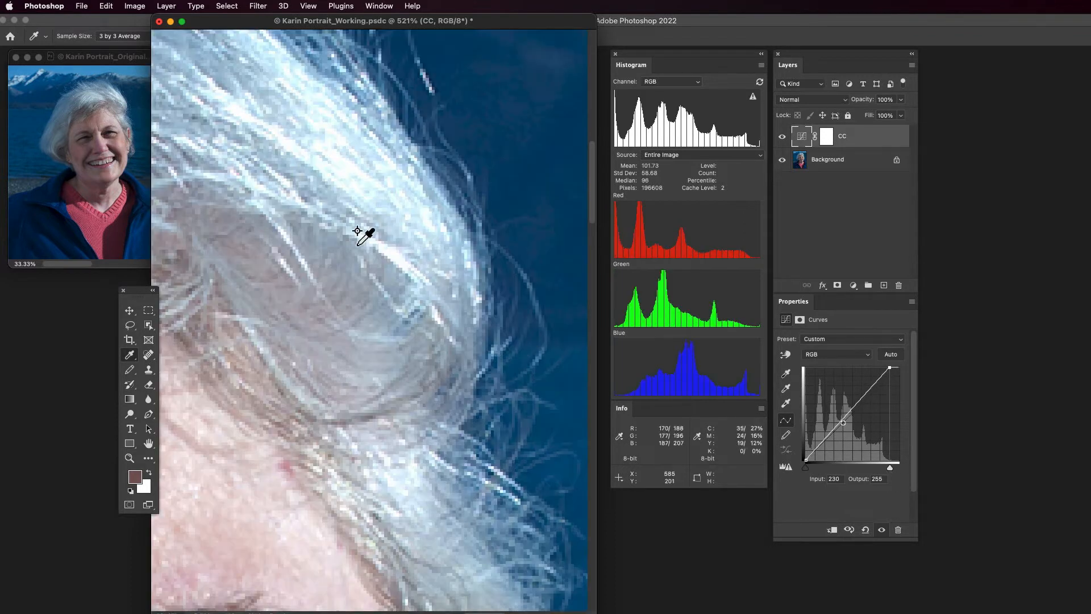
pyautogui.keyDown('shift'); pyautogui.click(353, 168); pyautogui.keyUp('shift')
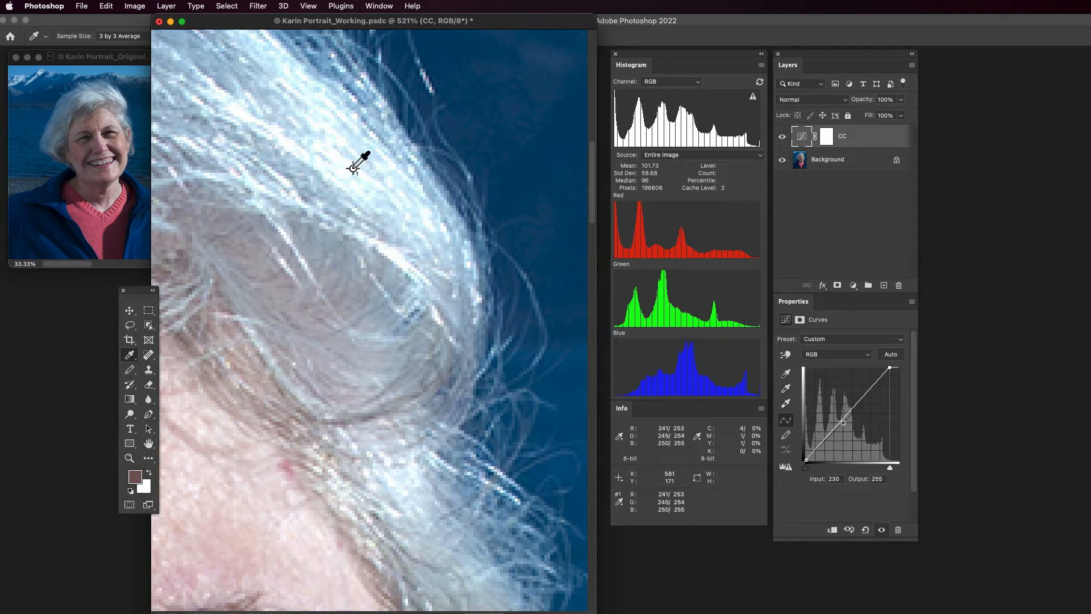
# - Reset the Curves white point to 255 and move the color sampler onto the brightest nearby patch of hair
pyautogui.keyDown('super'); pyautogui.moveTo(366, 179); pyautogui.dragTo(414, 288); pyautogui.keyUp('super')
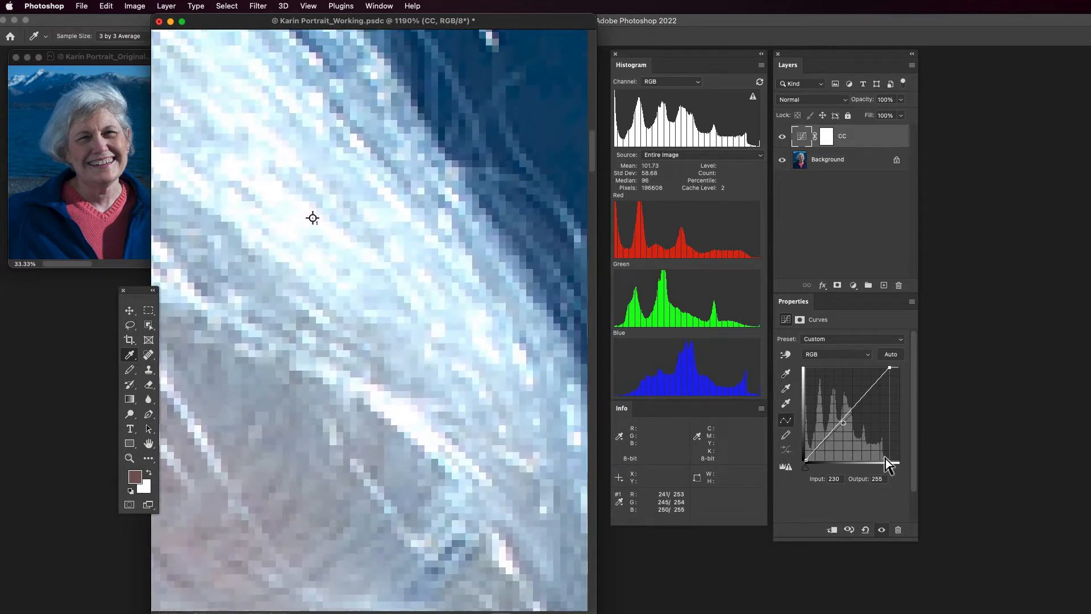
pyautogui.keyDown('alt'); pyautogui.moveTo(890, 467); pyautogui.dragTo(924, 476); pyautogui.keyUp('alt')
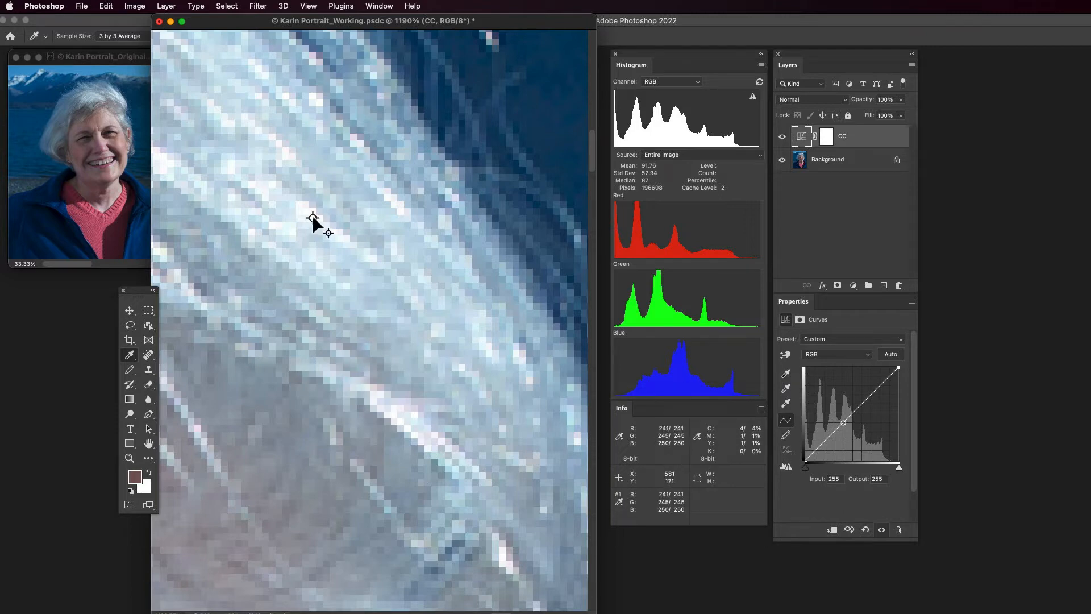
pyautogui.moveTo(312, 218); pyautogui.dragTo(306, 211)
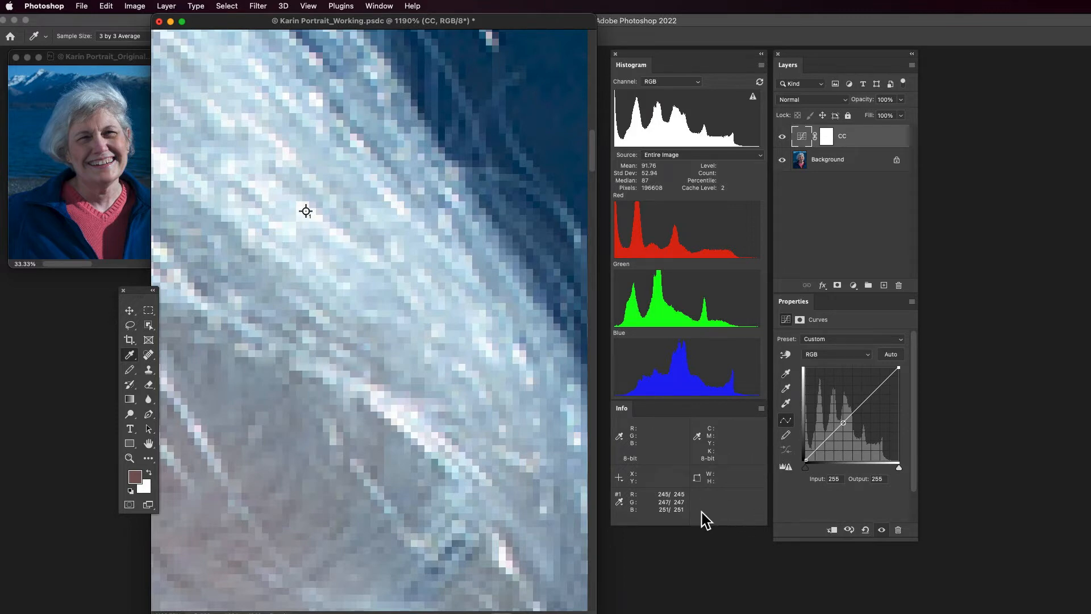
pyautogui.press('super+1')
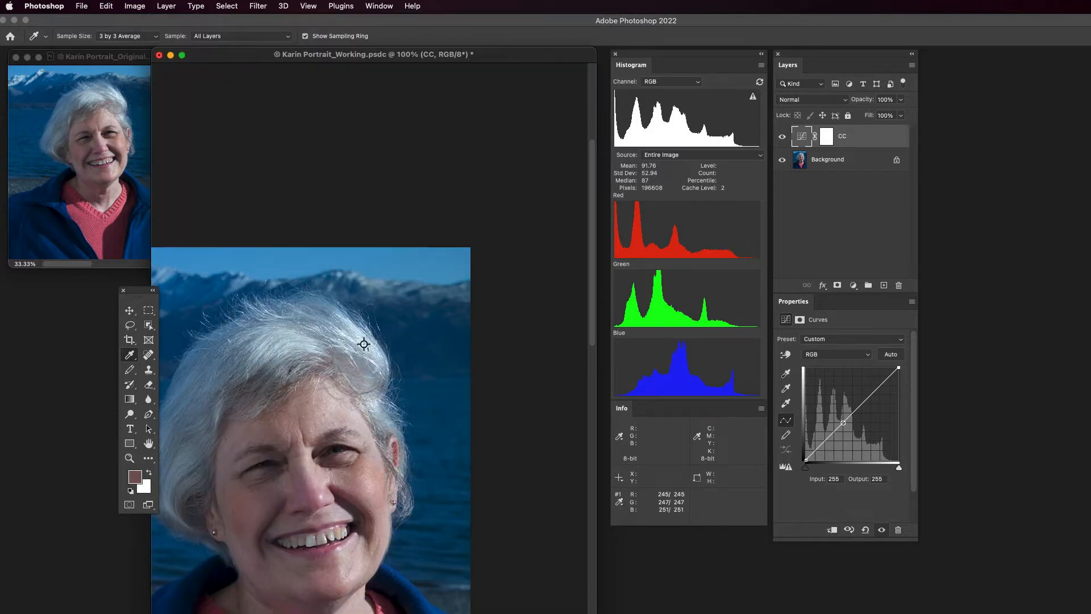
pyautogui.moveTo(441, 543); pyautogui.dragTo(555, 360)
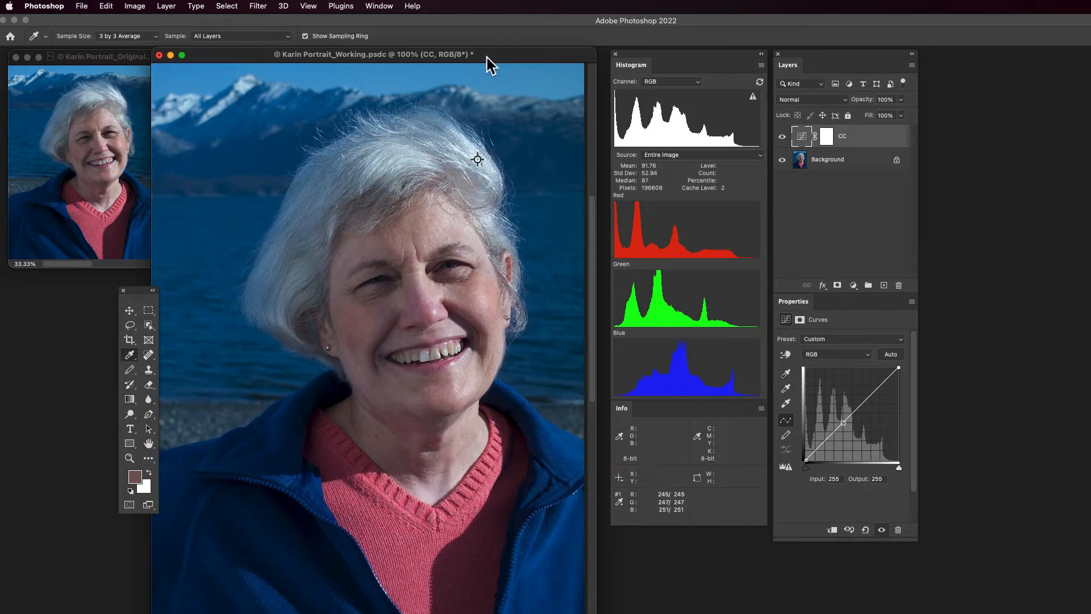
pyautogui.moveTo(487, 55); pyautogui.dragTo(489, 29)
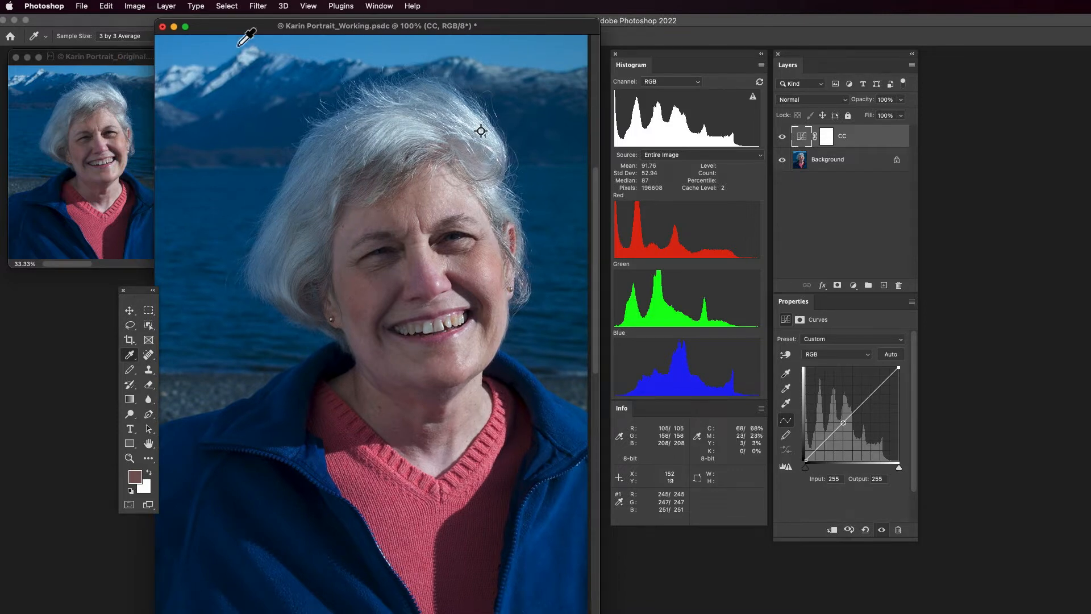
pyautogui.moveTo(512, 24); pyautogui.dragTo(512, 20)
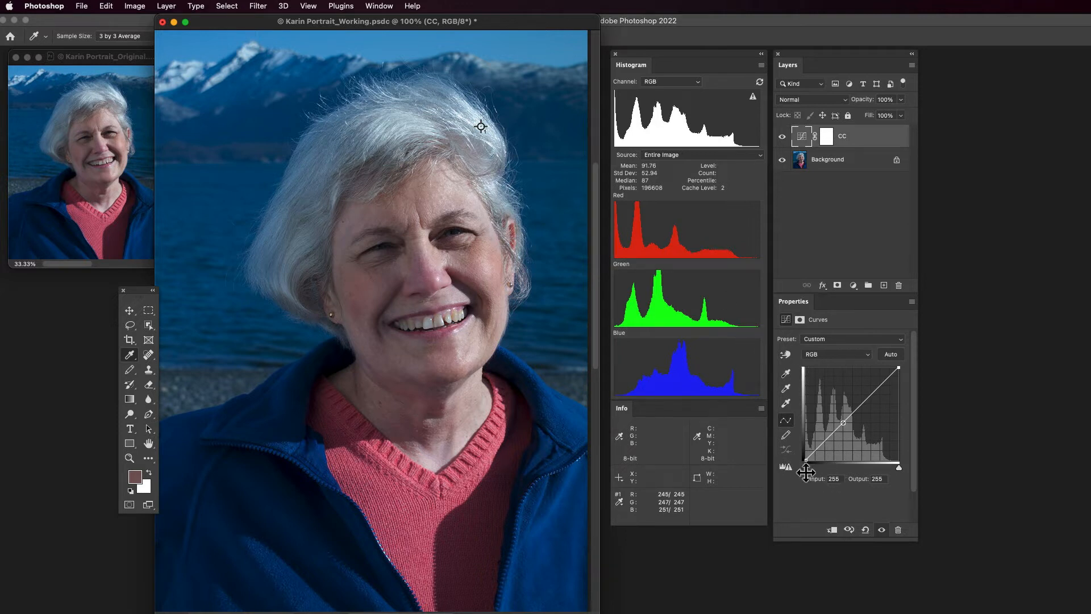
# - Preview shadow clipping at the Curves black point and place a second color sampler in the darkest shadow inside the jacket collar
pyautogui.moveTo(805, 468); pyautogui.dragTo(799, 468)
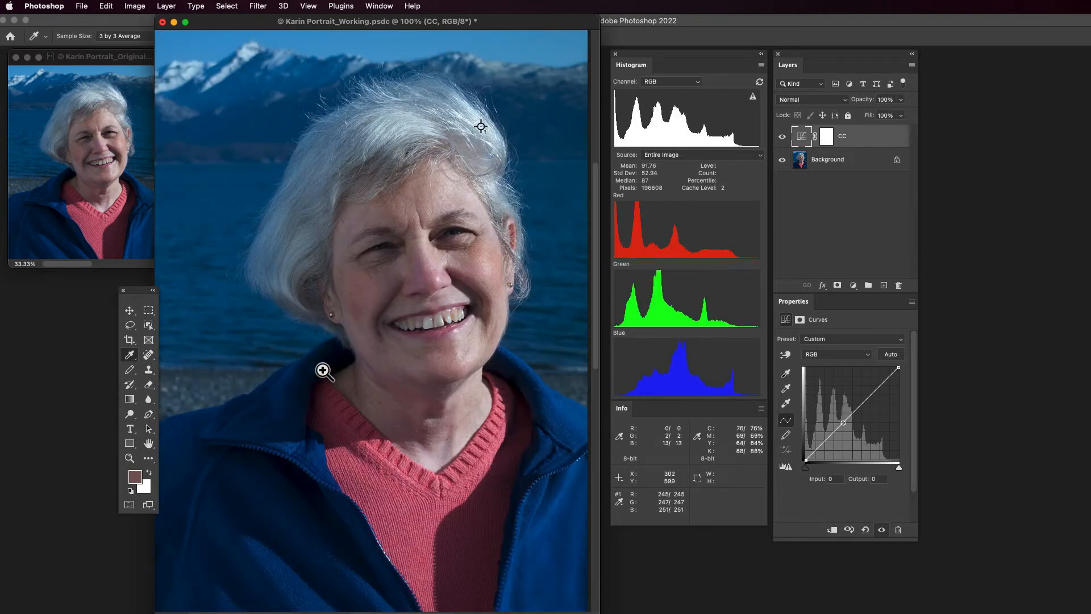
pyautogui.moveTo(323, 370); pyautogui.dragTo(419, 415)
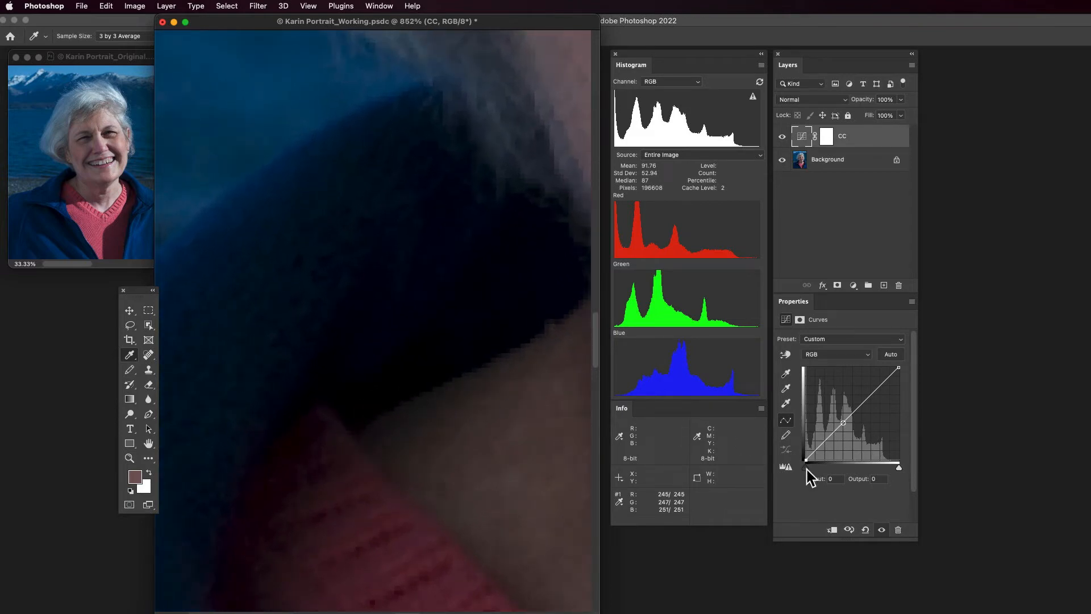
pyautogui.moveTo(807, 469)
pyautogui.mouseDown()
pyautogui.moveTo(815, 469)
pyautogui.moveTo(799, 469)
pyautogui.mouseUp()
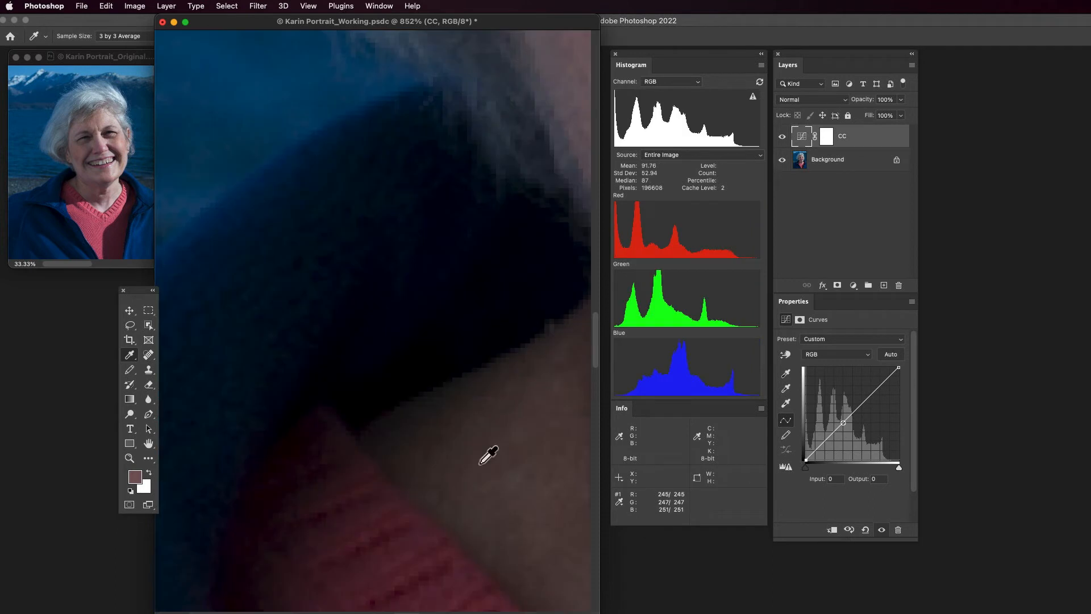
pyautogui.keyDown('shift'); pyautogui.click(359, 405); pyautogui.keyUp('shift')
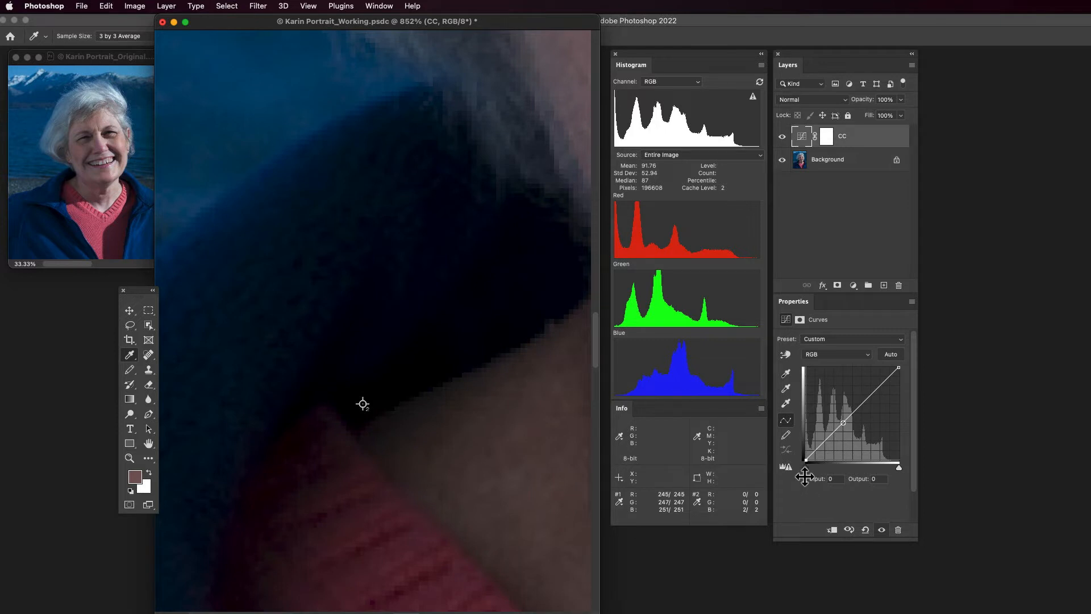
pyautogui.press('super+1')
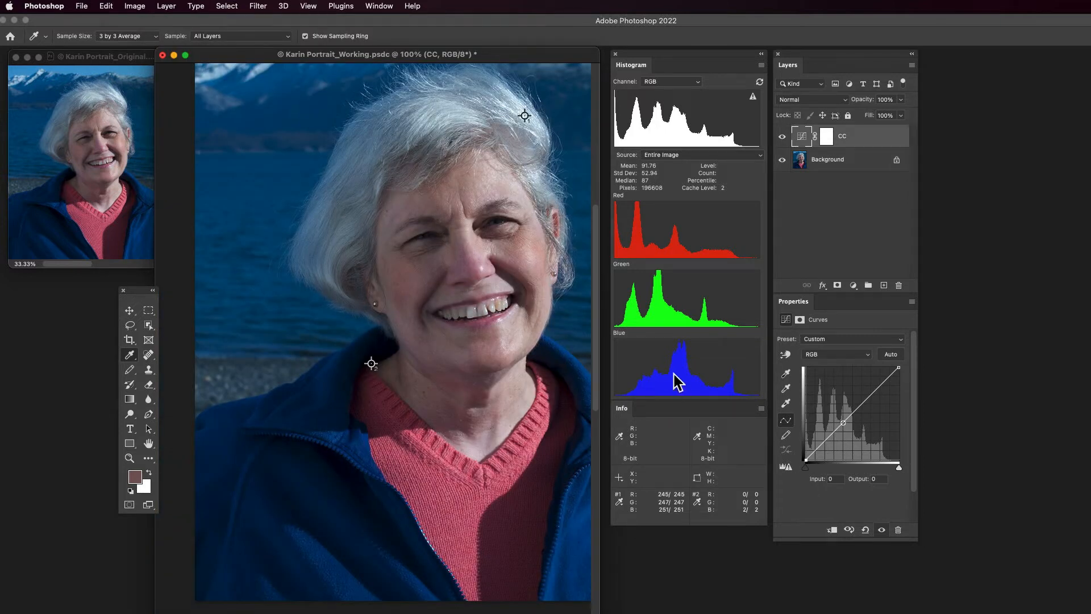
pyautogui.moveTo(519, 339); pyautogui.dragTo(477, 376)
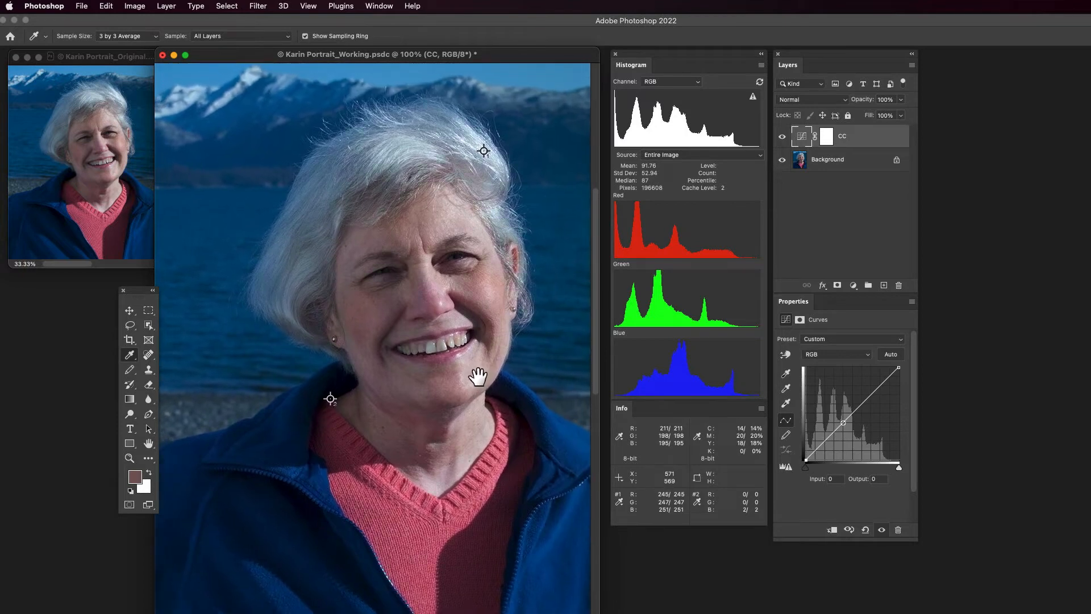
pyautogui.moveTo(488, 57); pyautogui.dragTo(488, 35)
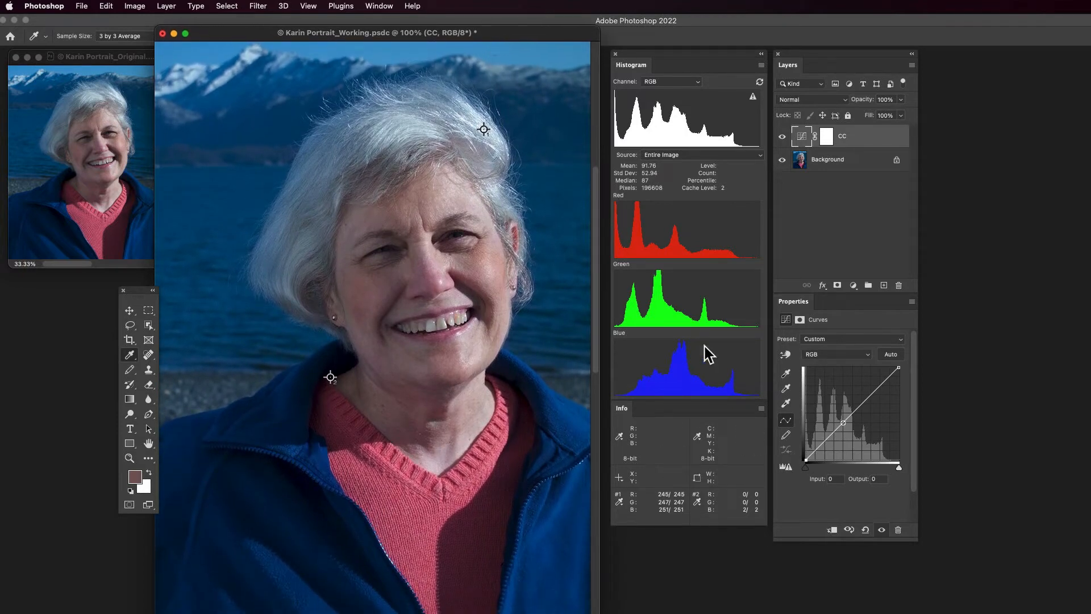
# - Place color samplers on the sunlit skin beside the eye and on the shaded cheek, and save the document
pyautogui.keyDown('alt'); pyautogui.click(805, 468); pyautogui.keyUp('alt')
pyautogui.keyDown('alt'); pyautogui.click(899, 468); pyautogui.keyUp('alt')
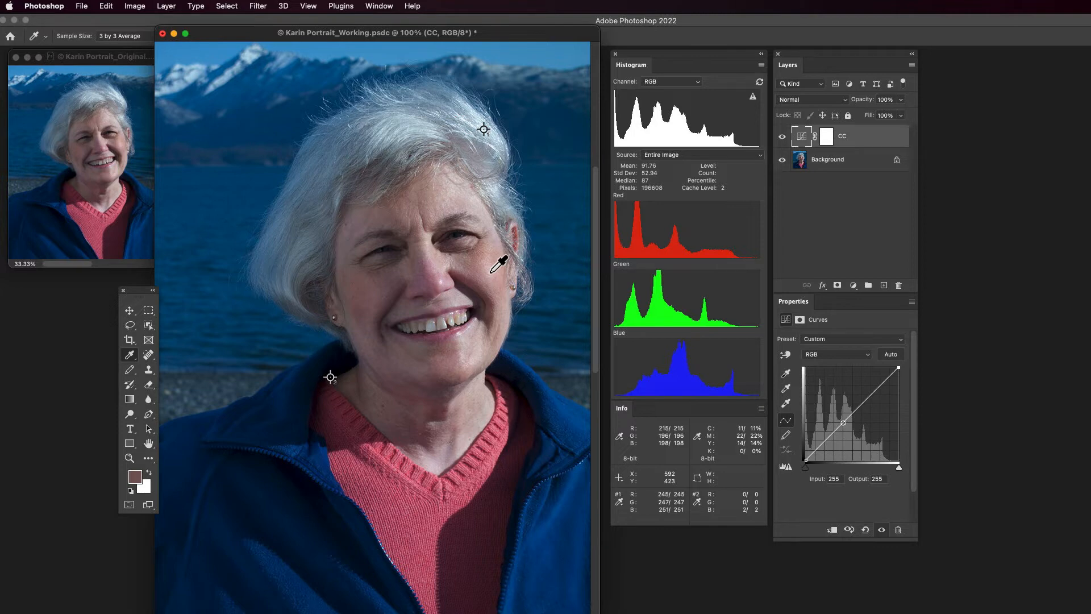
pyautogui.click(494, 242)
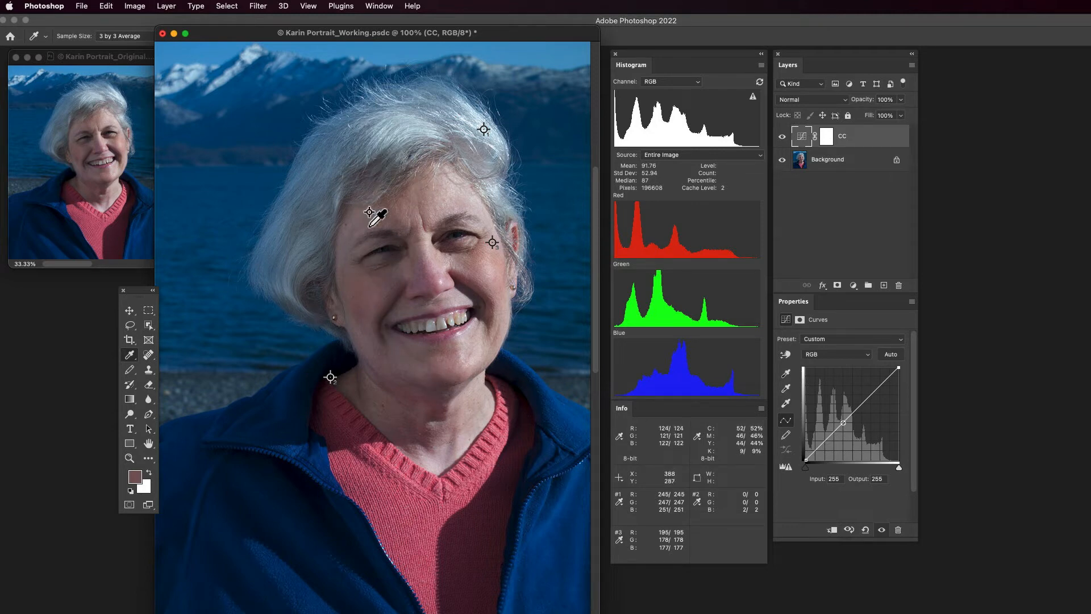
pyautogui.press('super+s')
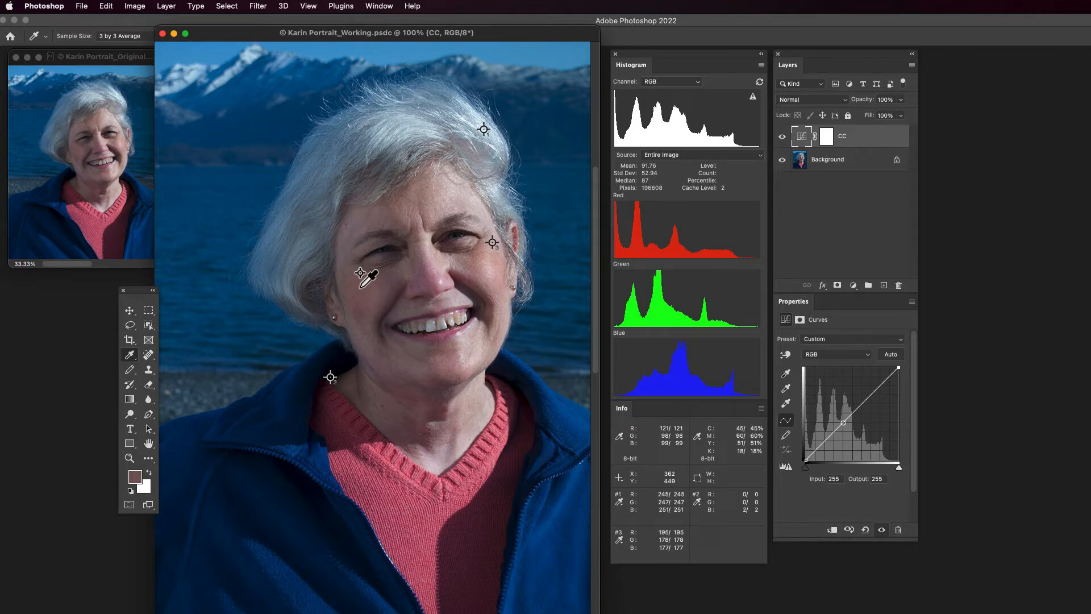
pyautogui.click(360, 287)
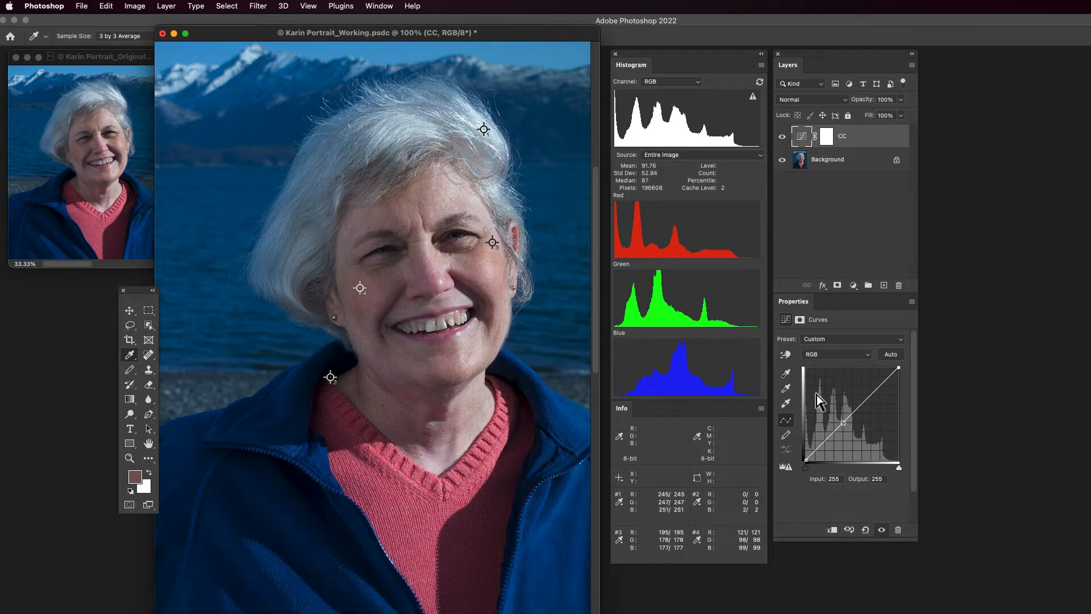
# - Switch the CC Curves adjustment to the Red channel
pyautogui.click(850, 356)
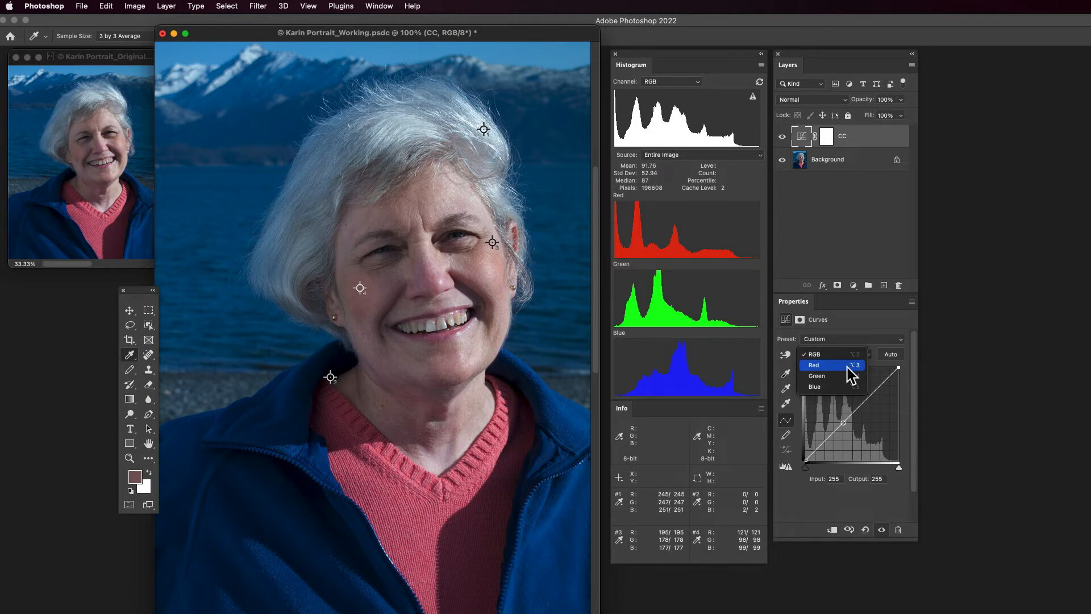
pyautogui.click(847, 367)
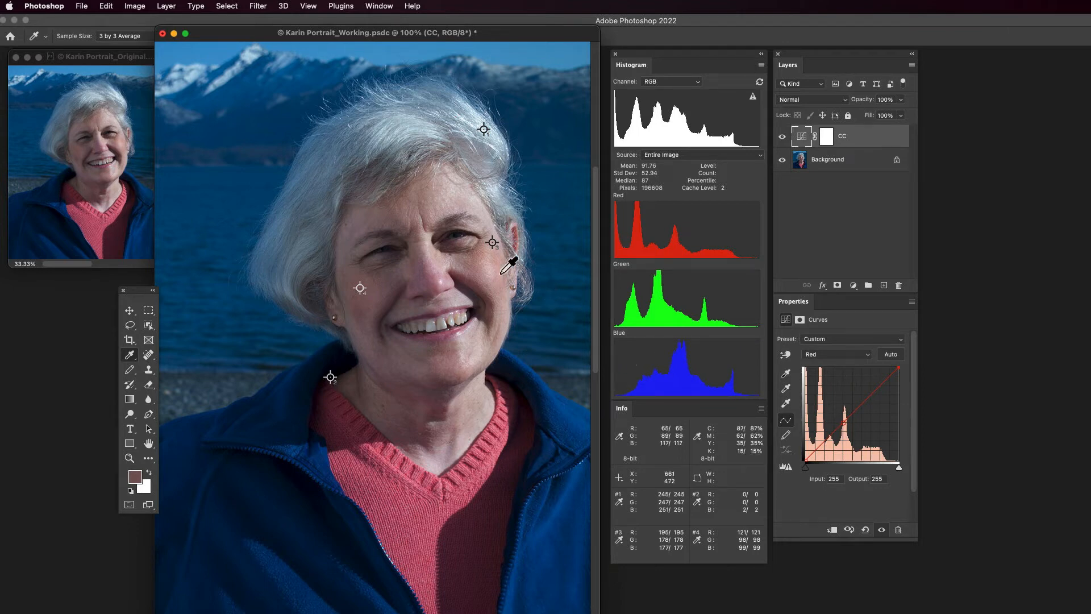
# - Add a Red curve point at input 203 from the sunlit skin beside the eye and locate the shaded cheek's tone on the curve
pyautogui.keyDown('super'); pyautogui.click(492, 244); pyautogui.keyUp('super')
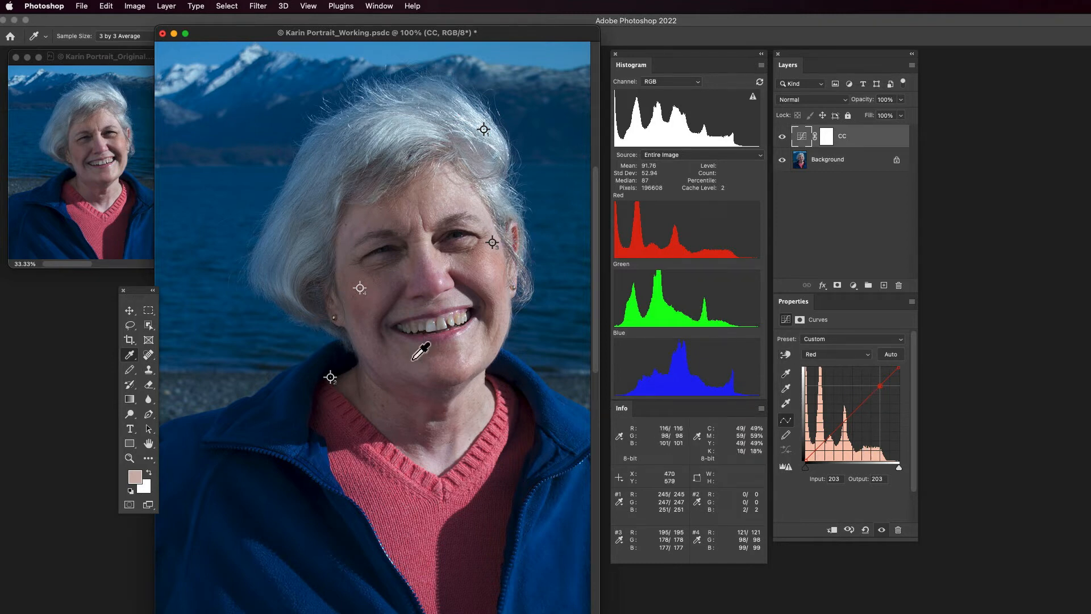
pyautogui.keyDown('super'); pyautogui.click(358, 288); pyautogui.keyUp('super')
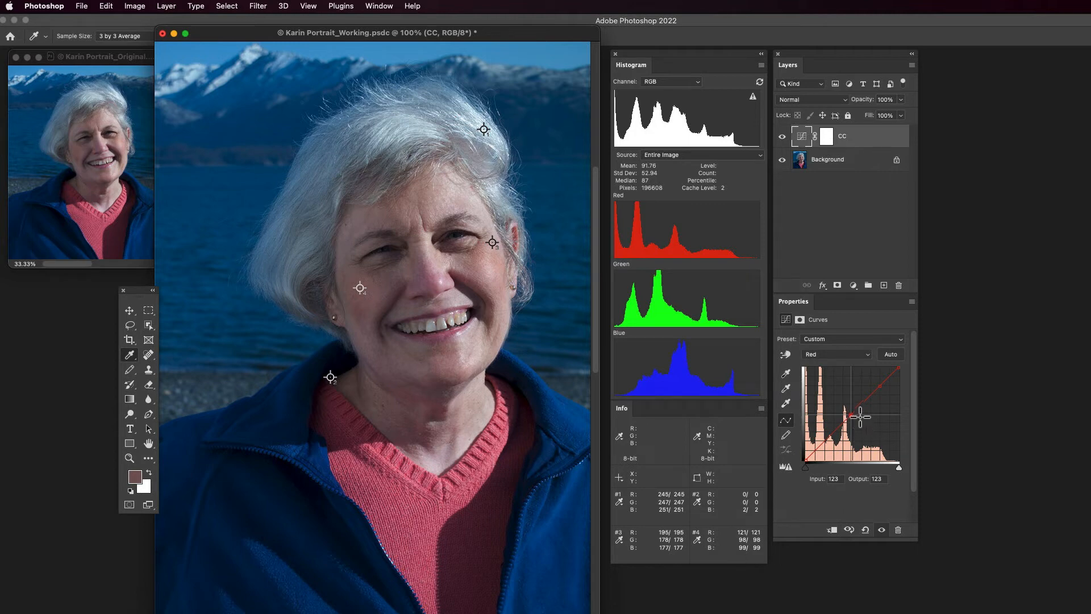
pyautogui.click(885, 446)
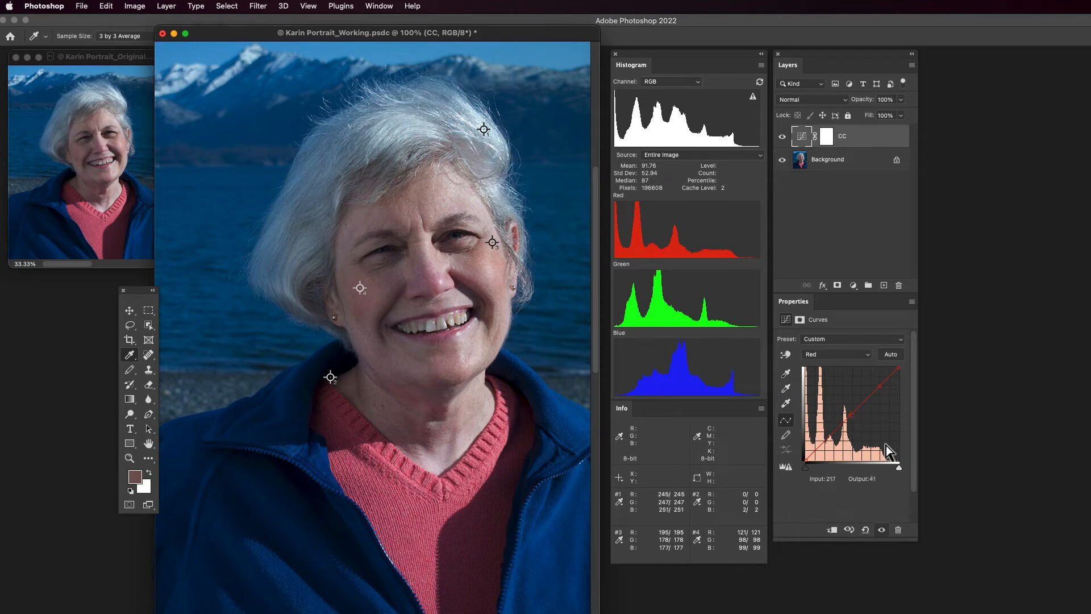
# - Raise the Red curve point at input 203 to output 215
pyautogui.press('+')
pyautogui.press('+')
pyautogui.press('+')
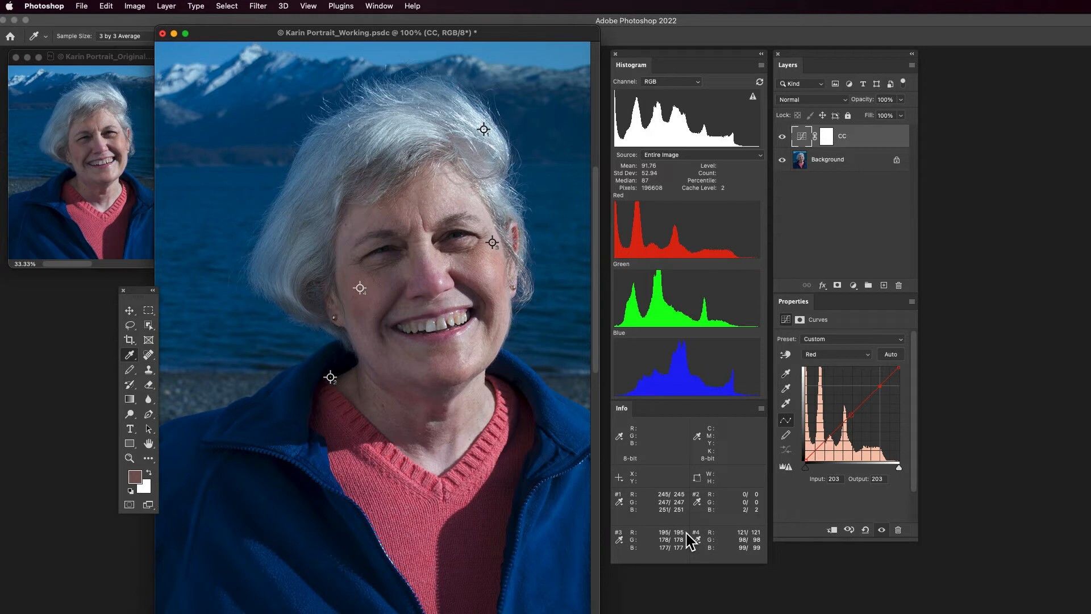
pyautogui.press('Up')
pyautogui.press('Up')
pyautogui.press('Up')
pyautogui.press('Up')
pyautogui.press('Up')
pyautogui.press('Up')
pyautogui.press('Up')
pyautogui.press('Up')
pyautogui.press('Up')
pyautogui.press('Up')
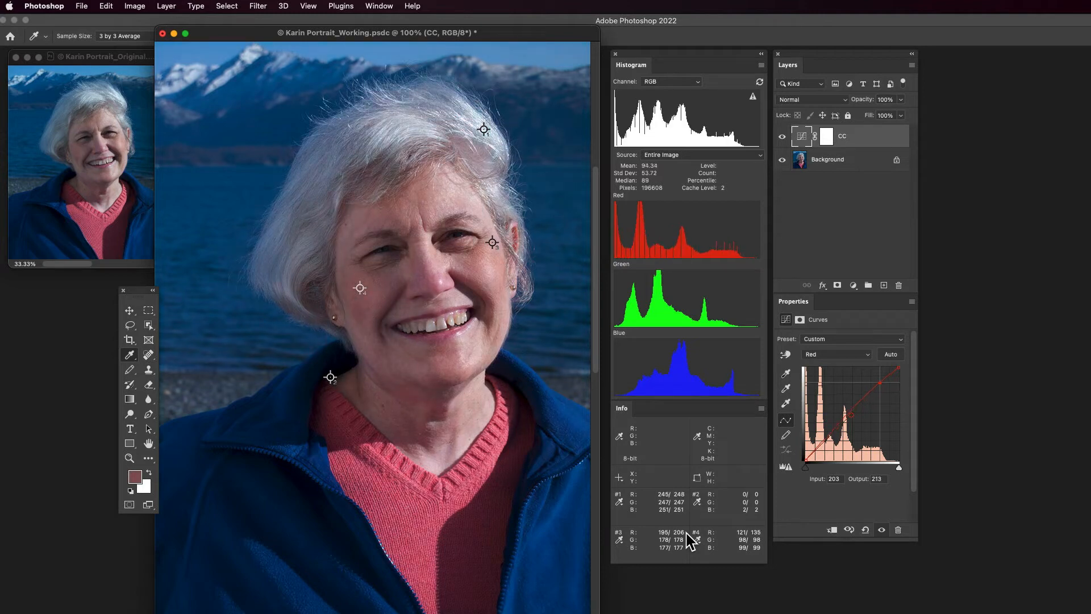
pyautogui.press('Up')
pyautogui.press('Up')
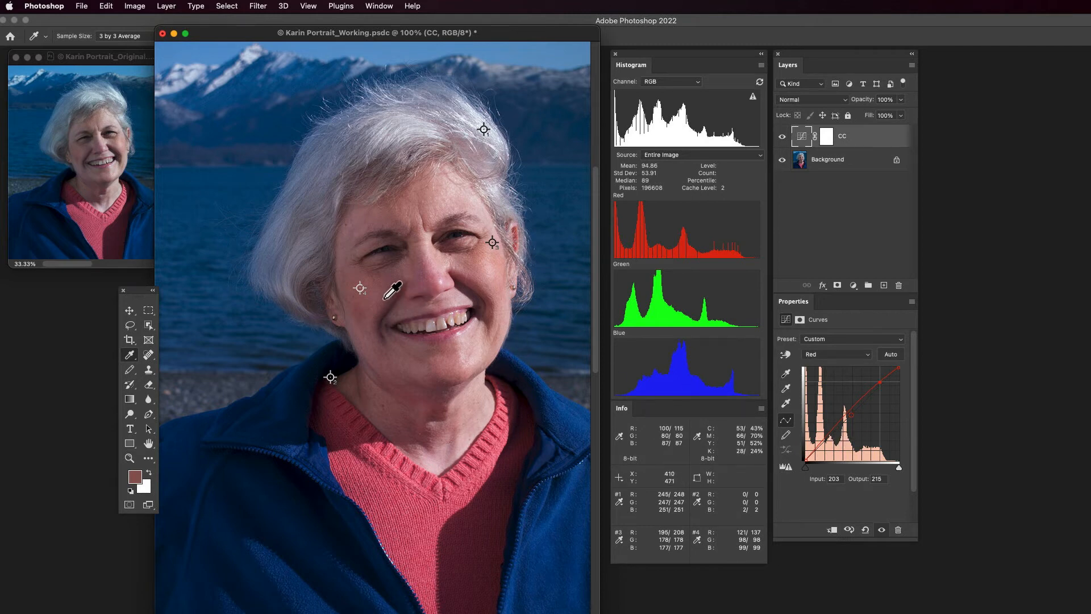
# - Try a Red curve point at input 123 for the shaded cheek, lowered to output 127, and delete that point
pyautogui.keyDown('super'); pyautogui.click(359, 286); pyautogui.keyUp('super')
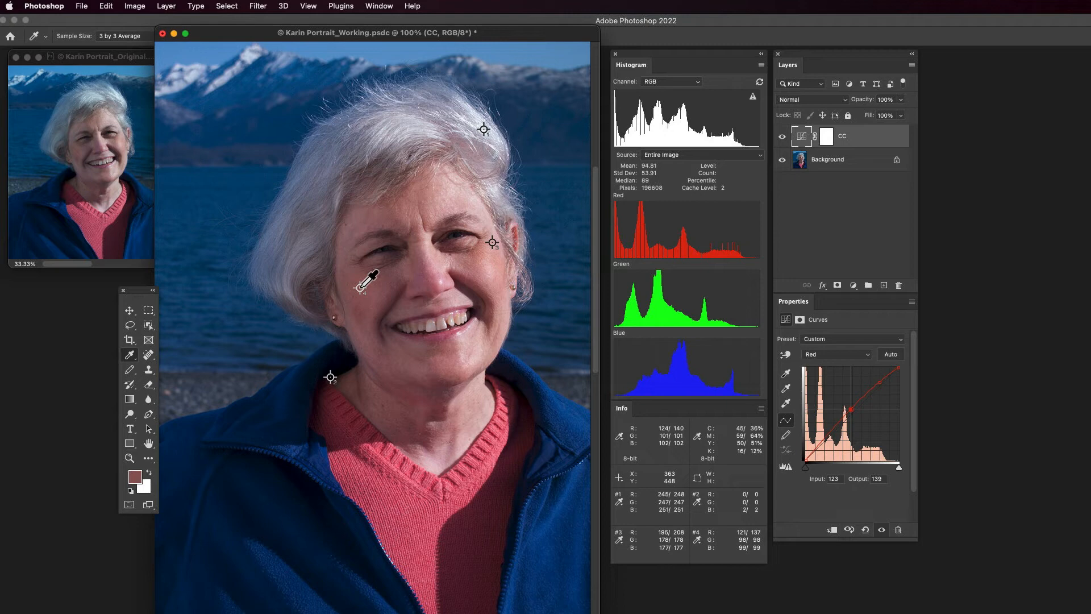
pyautogui.press('Down')
pyautogui.press('Down')
pyautogui.press('Down')
pyautogui.press('Down')
pyautogui.press('Down')
pyautogui.press('Down')
pyautogui.press('Down')
pyautogui.press('Down')
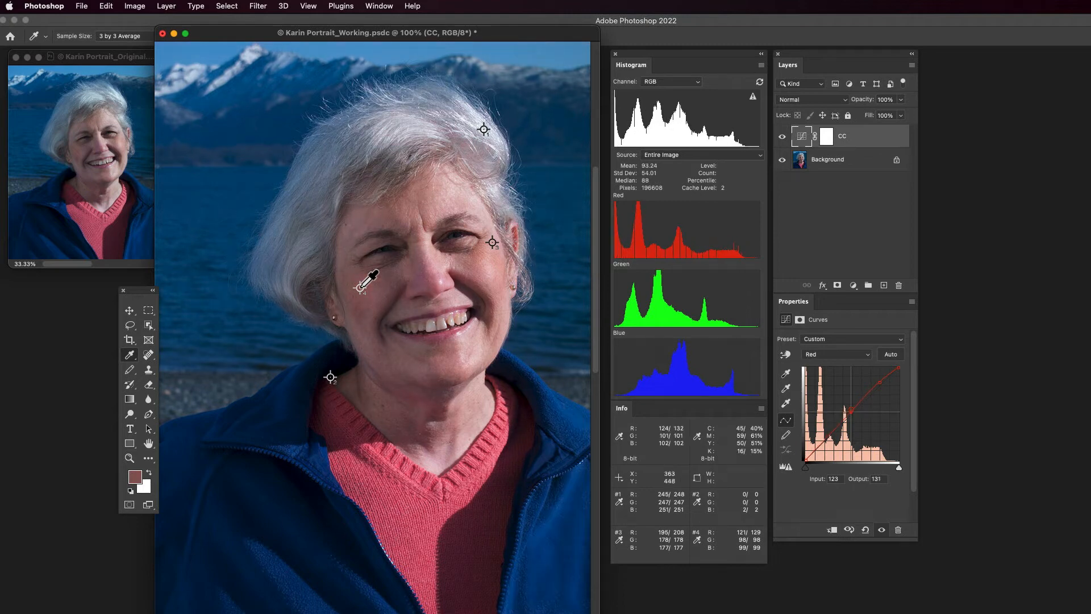
pyautogui.press('Down')
pyautogui.press('Down')
pyautogui.press('Down')
pyautogui.press('Down')
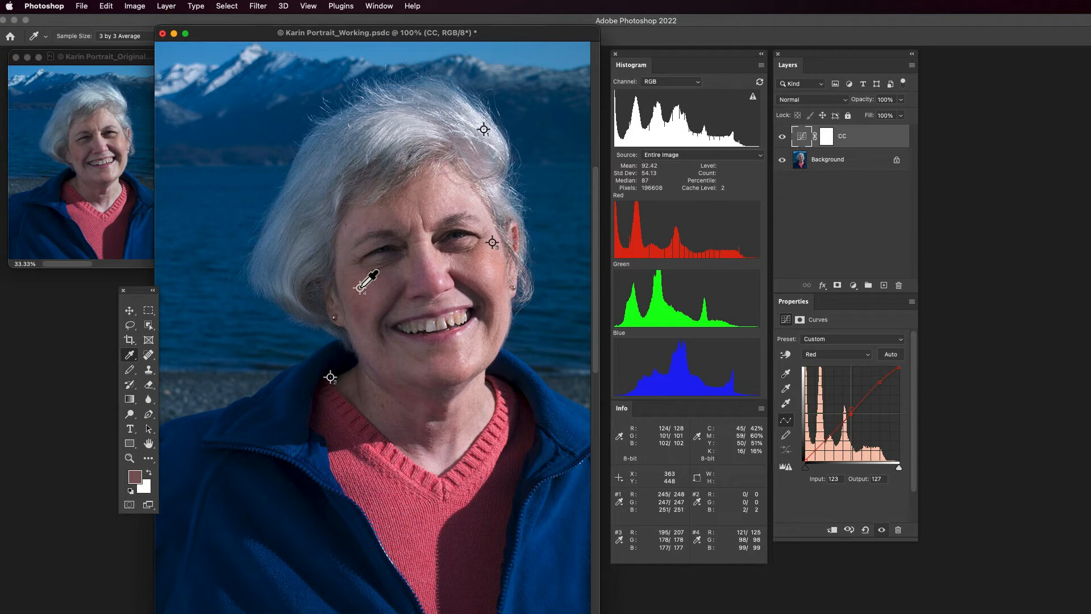
pyautogui.press('Delete')
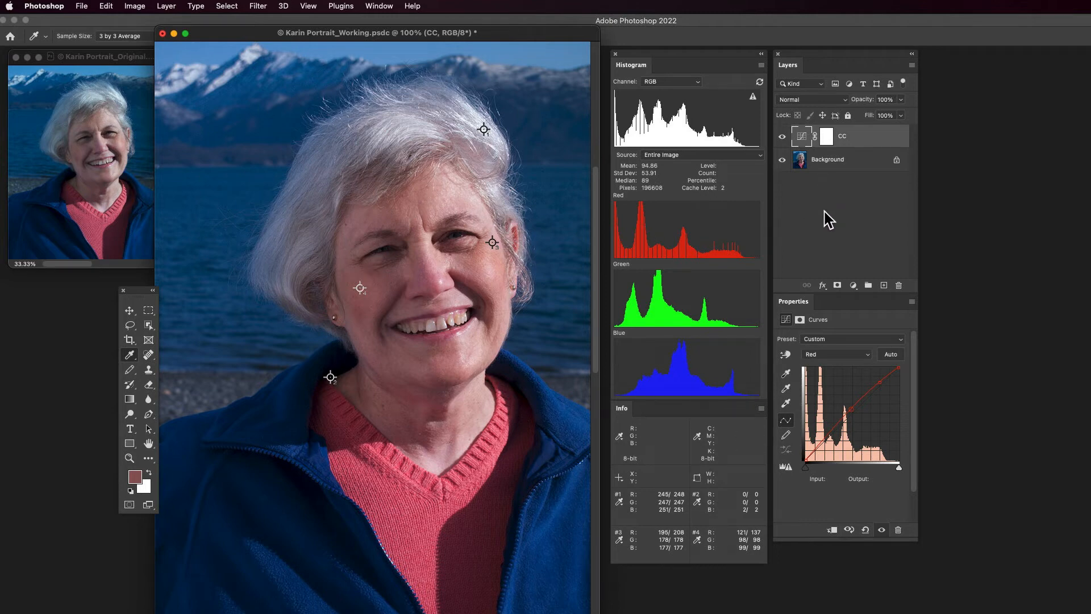
# - Compare the portrait with and without the CC layer to judge the red correction on the skin
pyautogui.click(782, 137)
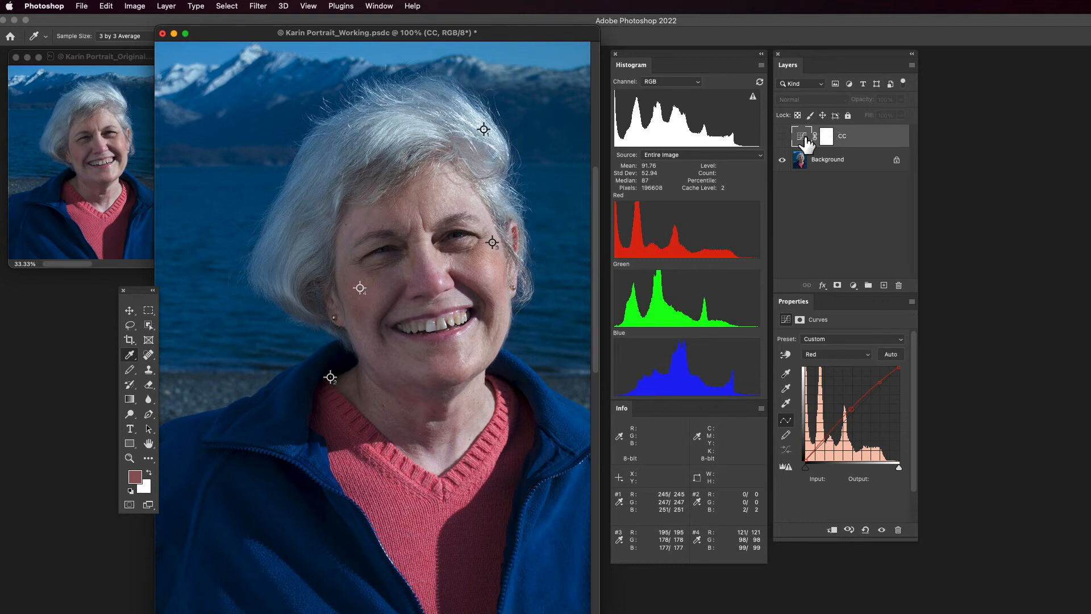
pyautogui.click(782, 138)
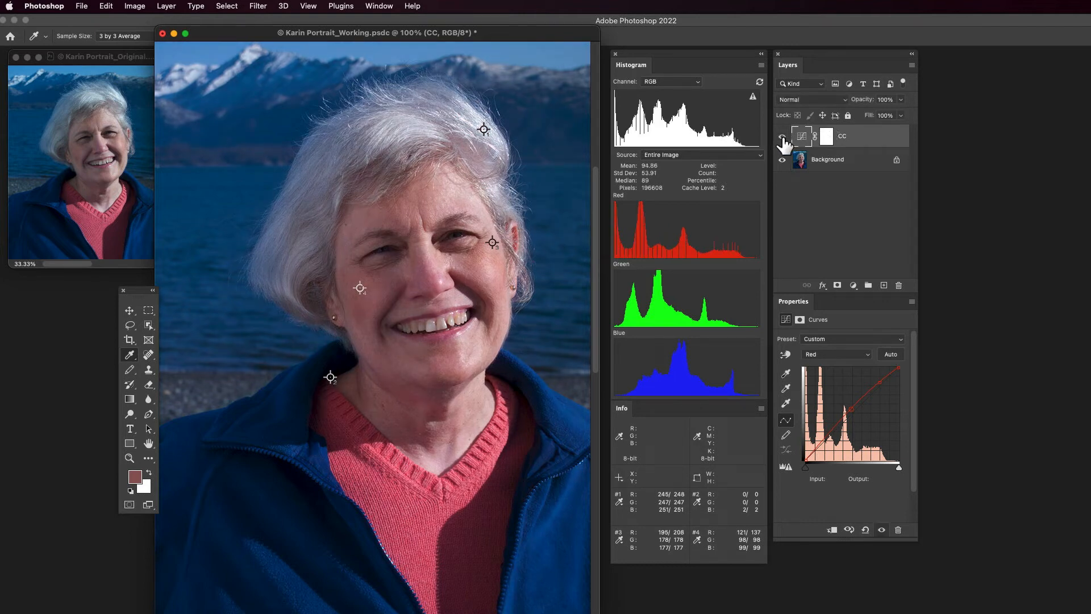
pyautogui.click(782, 137)
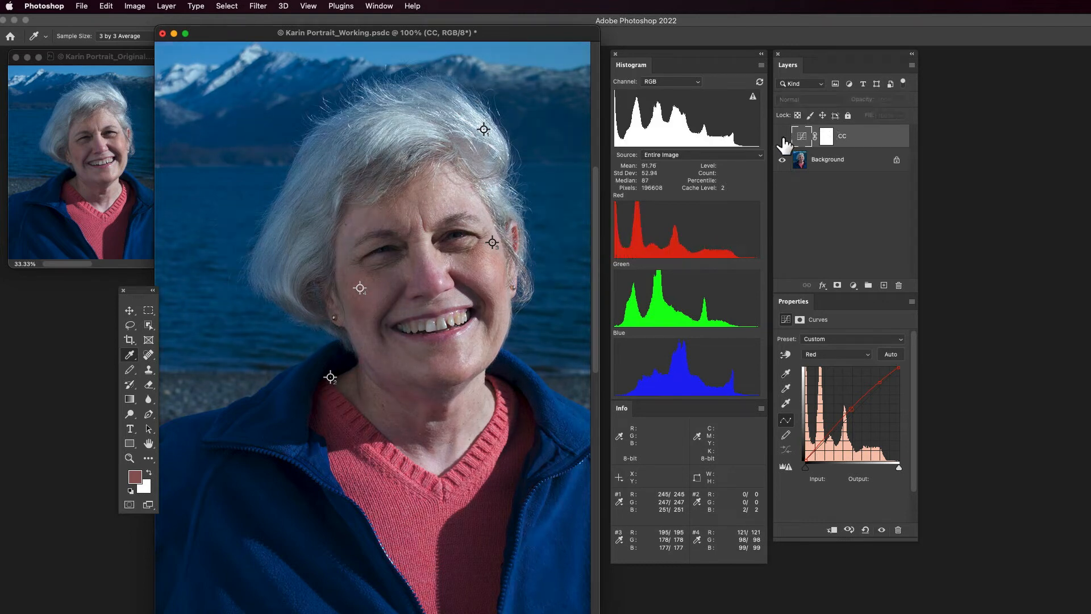
pyautogui.click(782, 137)
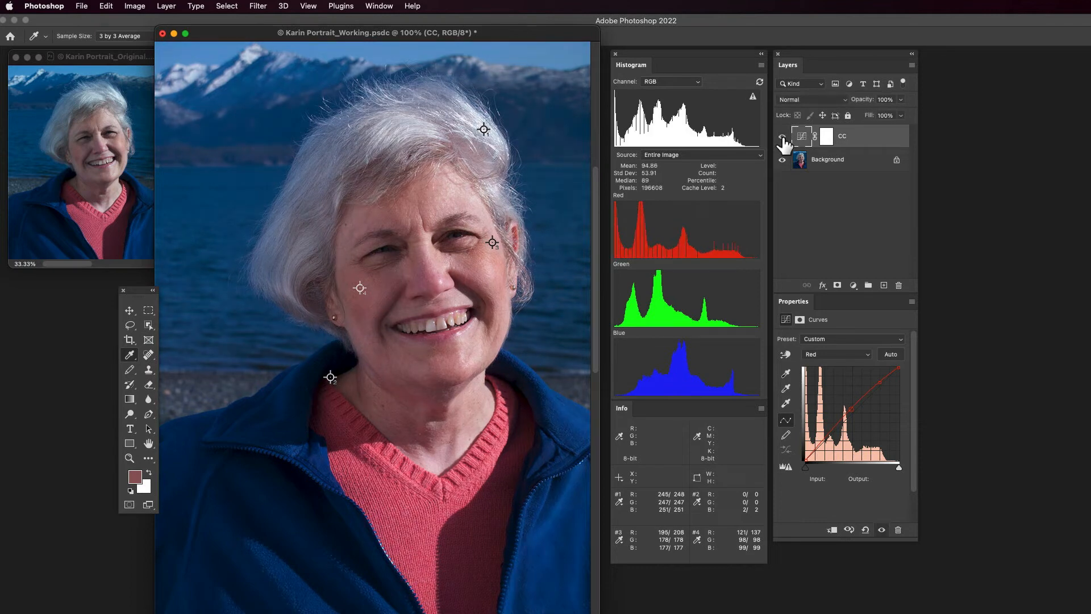
pyautogui.click(783, 137)
pyautogui.click(783, 138)
pyautogui.click(782, 137)
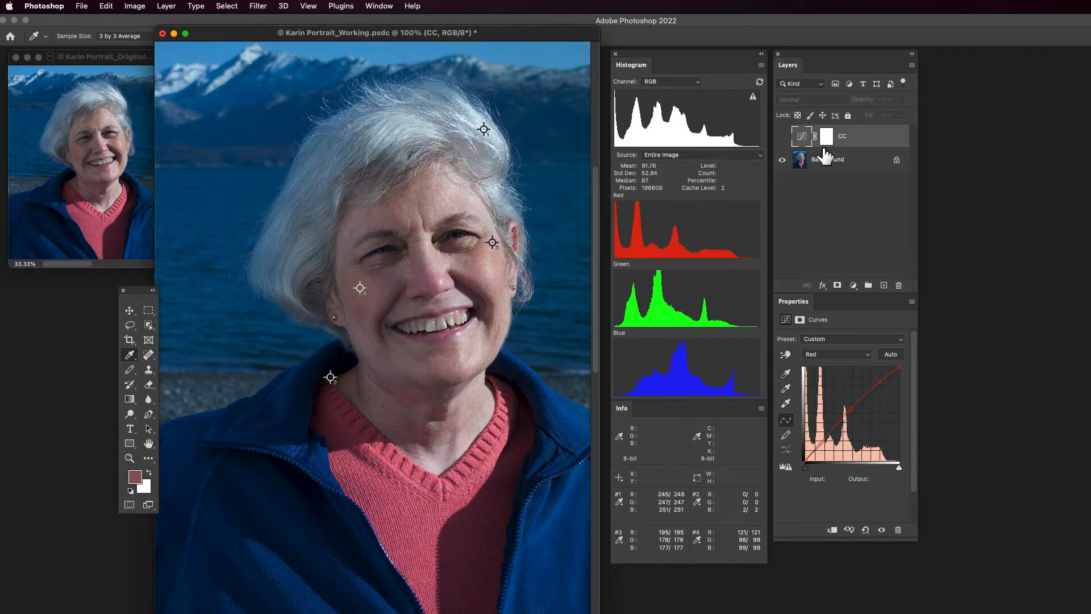
pyautogui.click(783, 138)
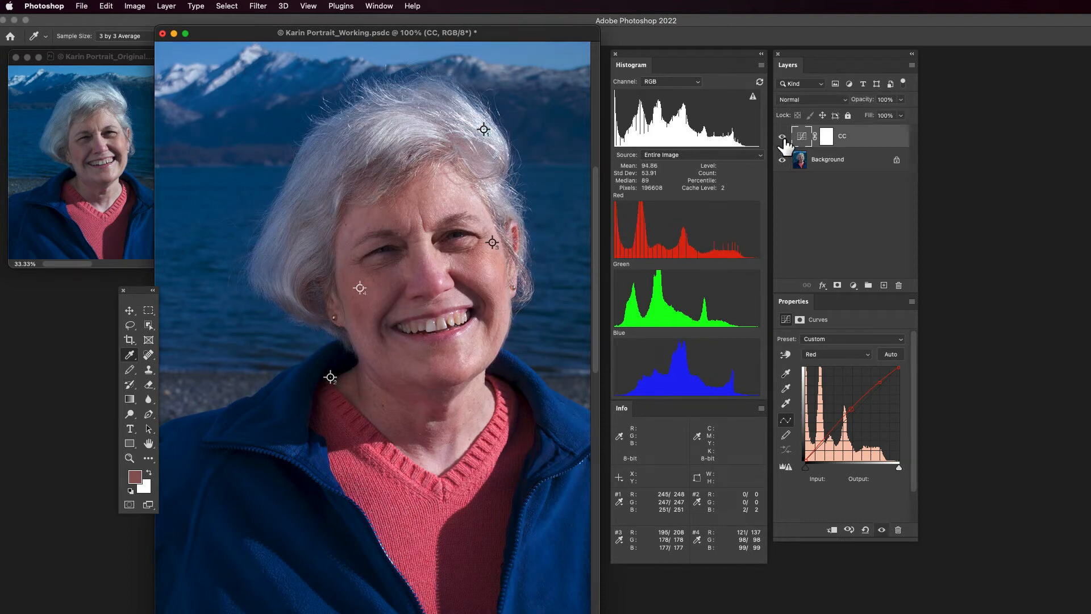
pyautogui.click(783, 137)
pyautogui.click(783, 137)
pyautogui.click(783, 137)
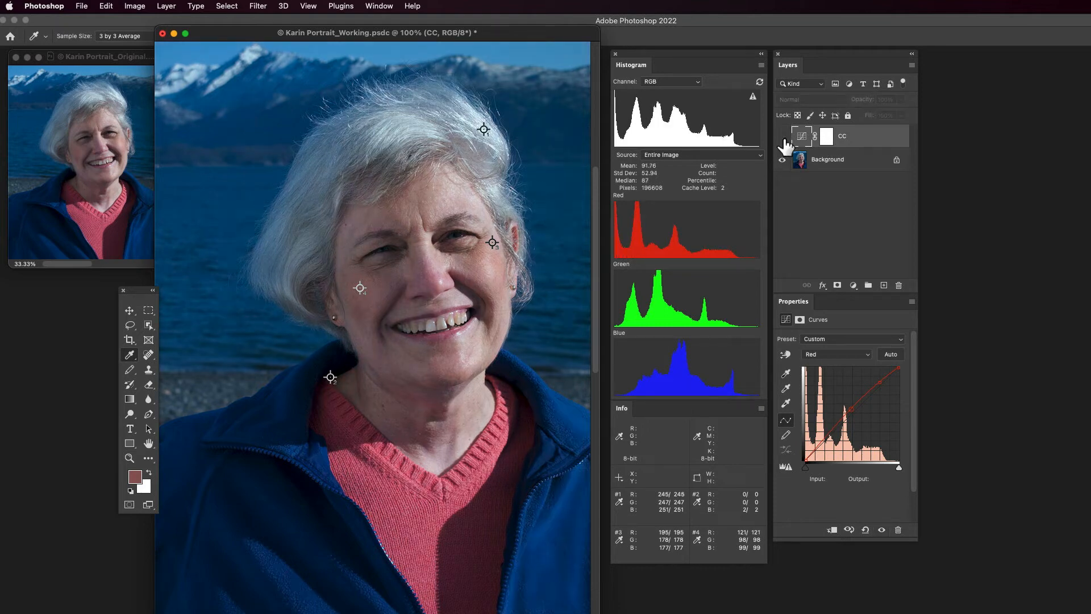
pyautogui.click(783, 137)
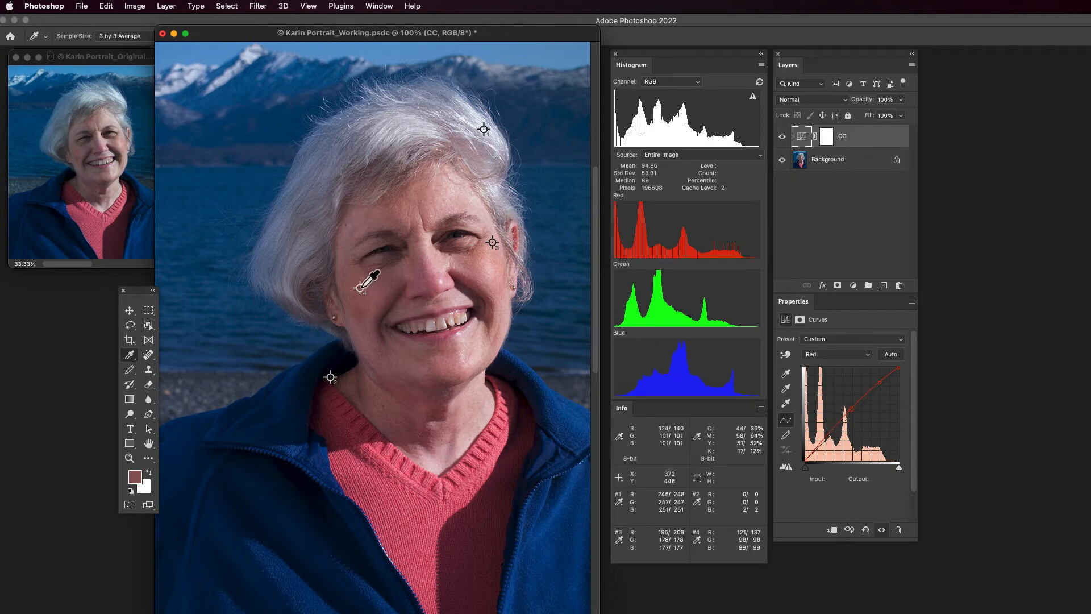
# - Try a Red curve point at input 122 sampled from the shaded cheek, lowered to output 132
pyautogui.click(360, 288)
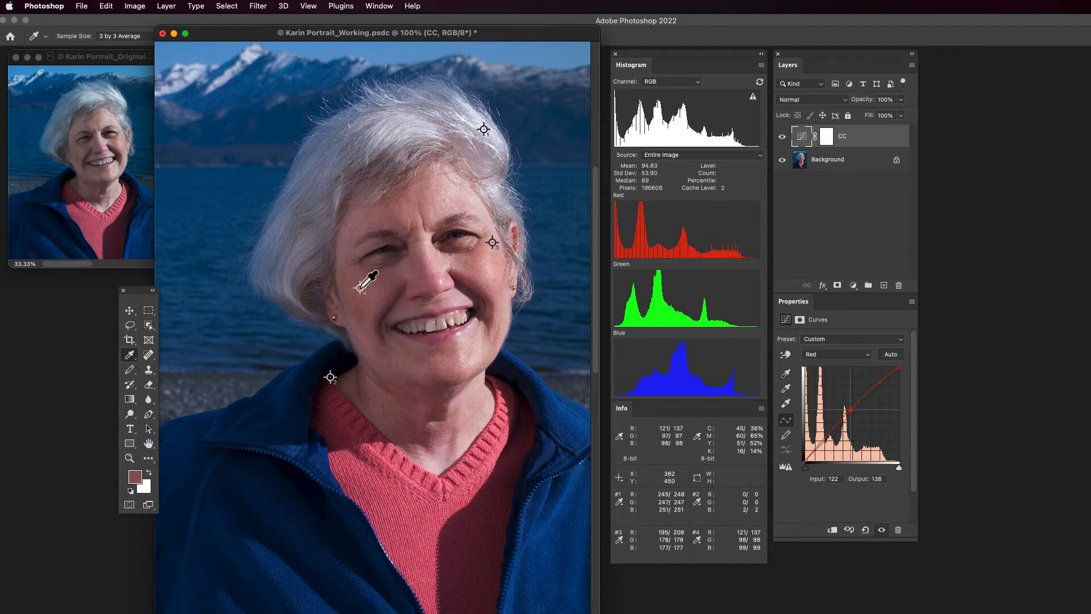
pyautogui.press('Down')
pyautogui.press('Down')
pyautogui.press('Down')
pyautogui.press('Down')
pyautogui.press('Down')
pyautogui.press('Down')
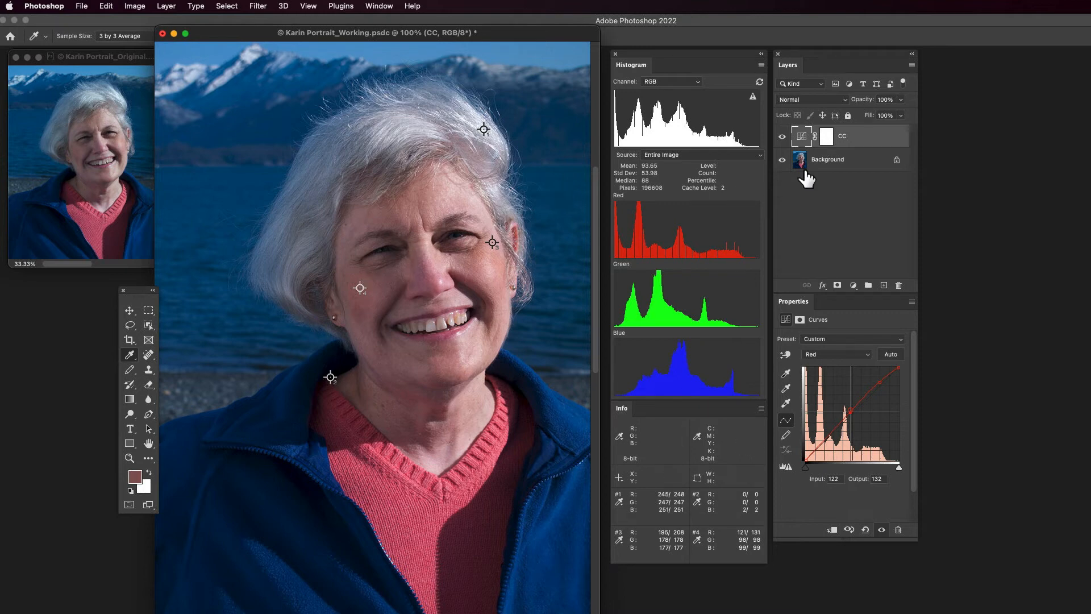
# - Check the portrait with the CC layer off and on, and undo the shaded cheek's Red curve point
pyautogui.click(783, 137)
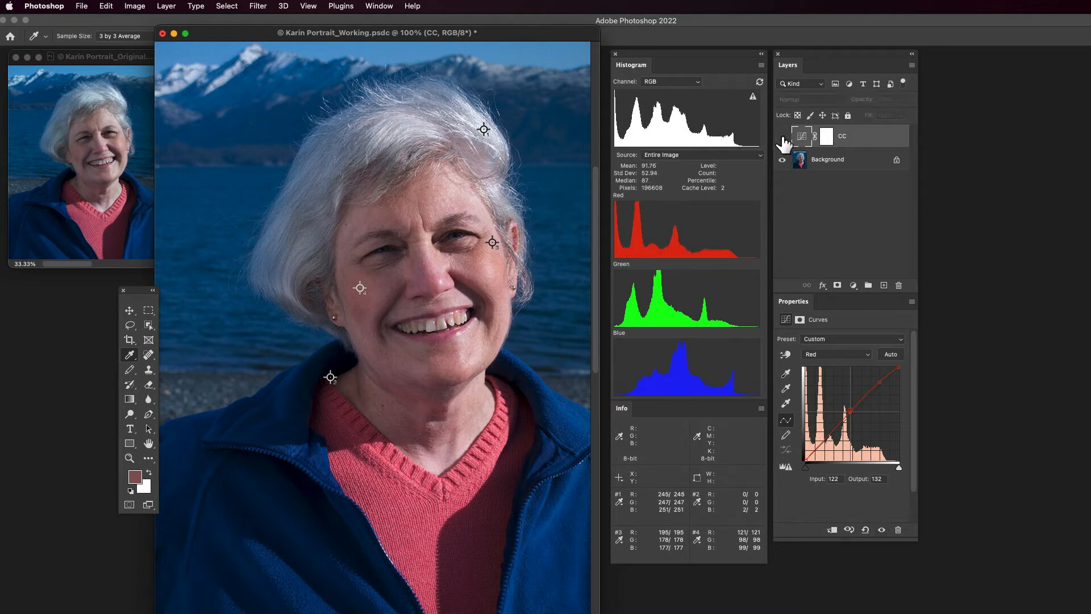
pyautogui.click(783, 137)
pyautogui.click(782, 138)
pyautogui.click(782, 138)
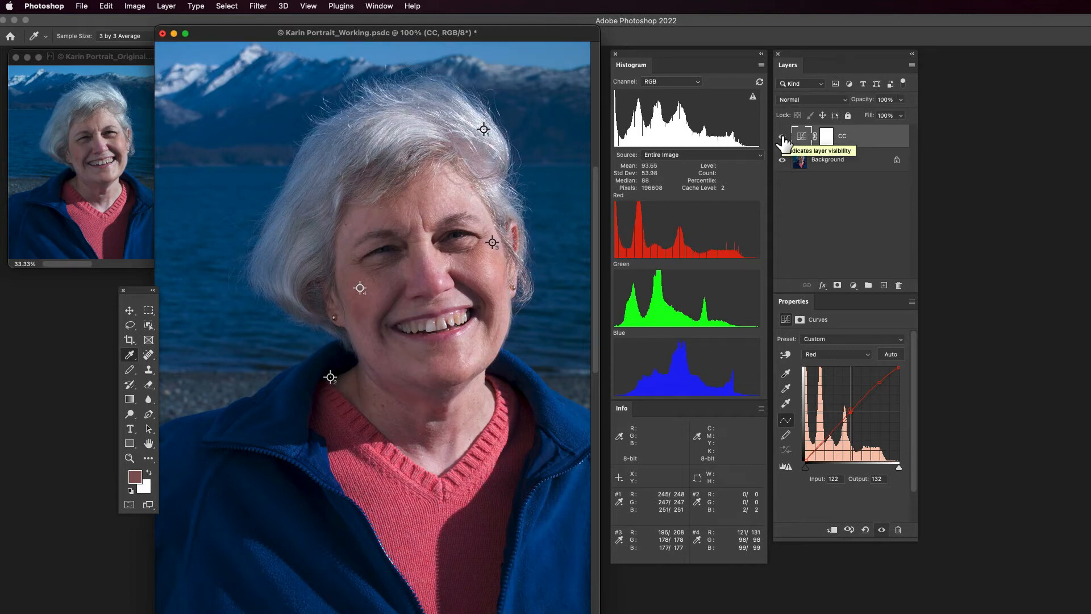
pyautogui.press('super+z')
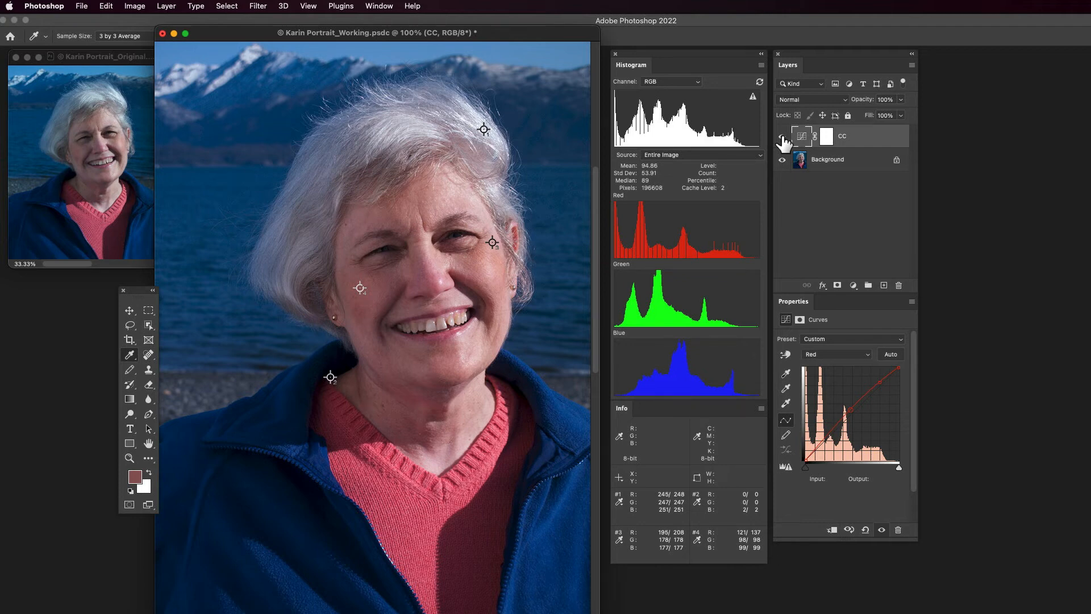
# - Compare the original portrait with the single-point red correction by hiding and showing the CC layer
pyautogui.click(783, 136)
pyautogui.click(782, 136)
pyautogui.click(783, 136)
pyautogui.click(783, 137)
# - Add a Blue channel curve point at input 182 from the sunlit skin beside the eye, and save the document
pyautogui.hotkey('alt', '5')
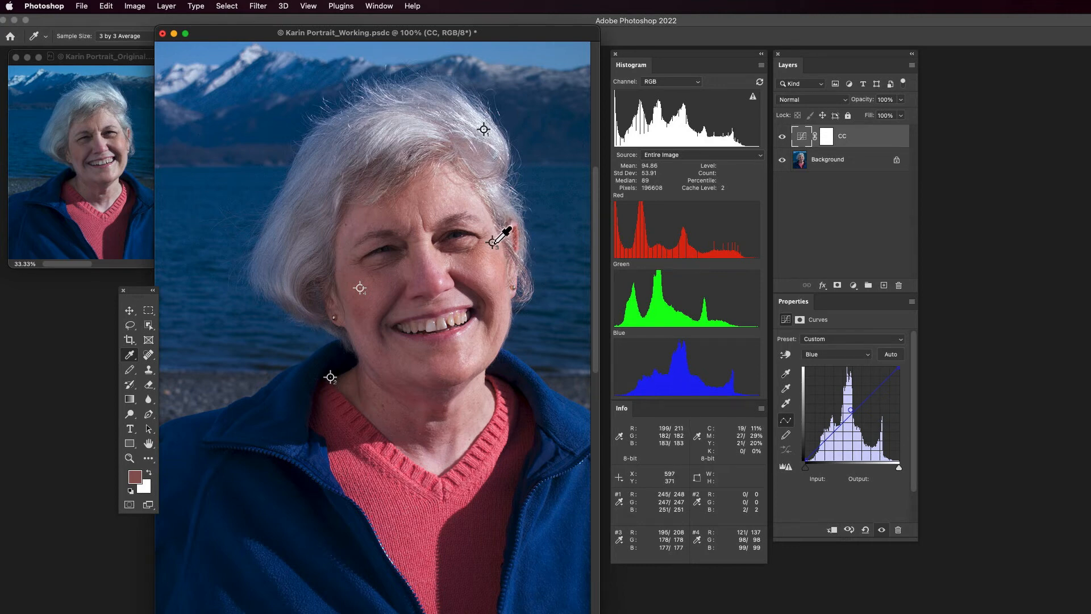
pyautogui.keyDown('super'); pyautogui.click(492, 243); pyautogui.keyUp('super')
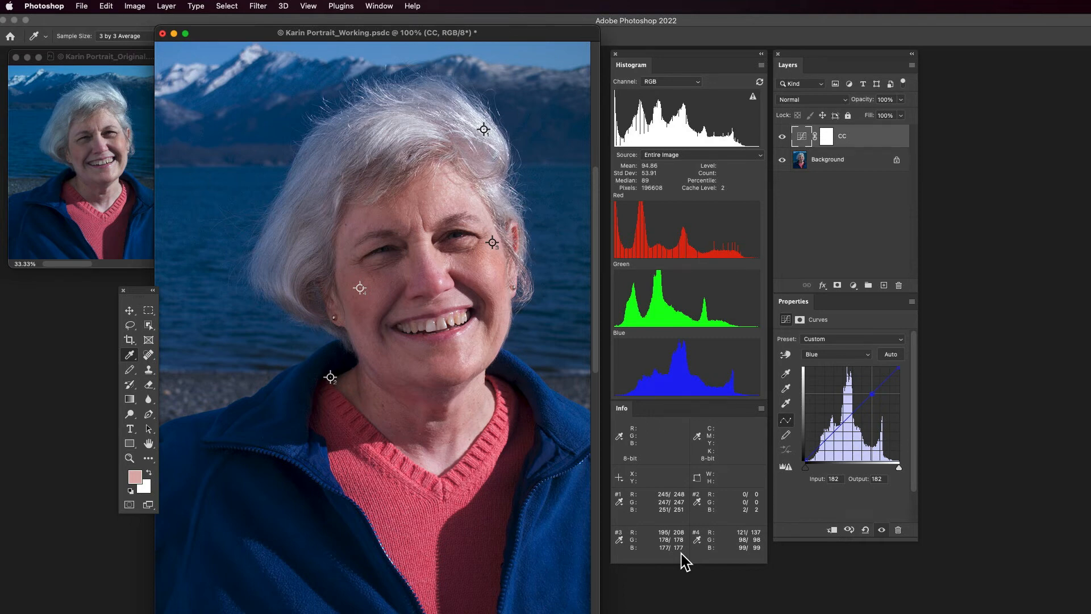
pyautogui.press('super+s')
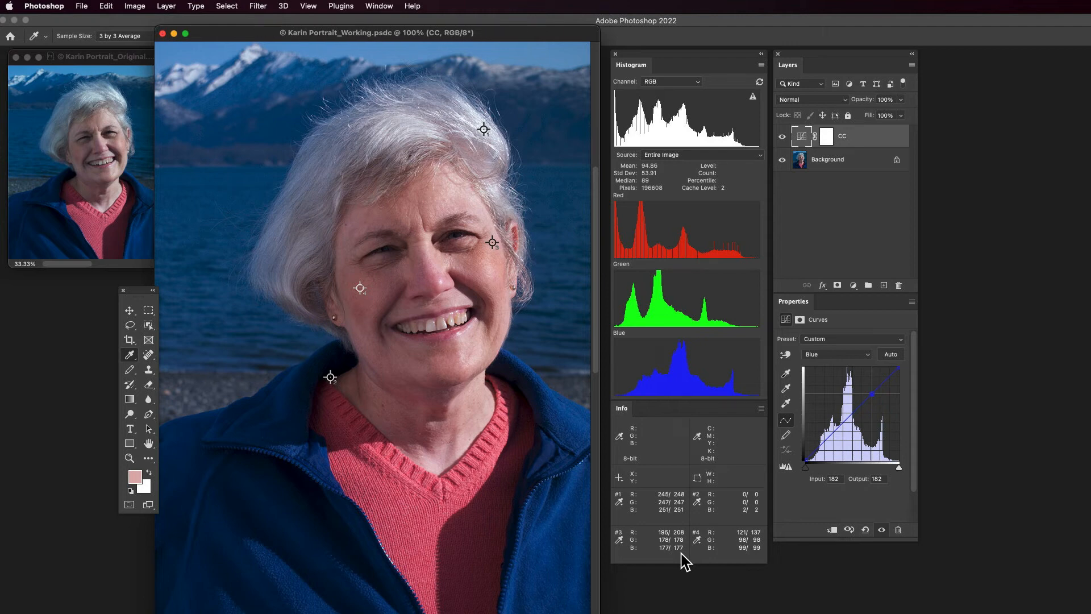
# - Lower the Blue curve point at input 182 to output 172
pyautogui.press('Down')
pyautogui.press('Down')
pyautogui.press('Down')
pyautogui.press('Down')
pyautogui.press('Down')
pyautogui.press('Down')
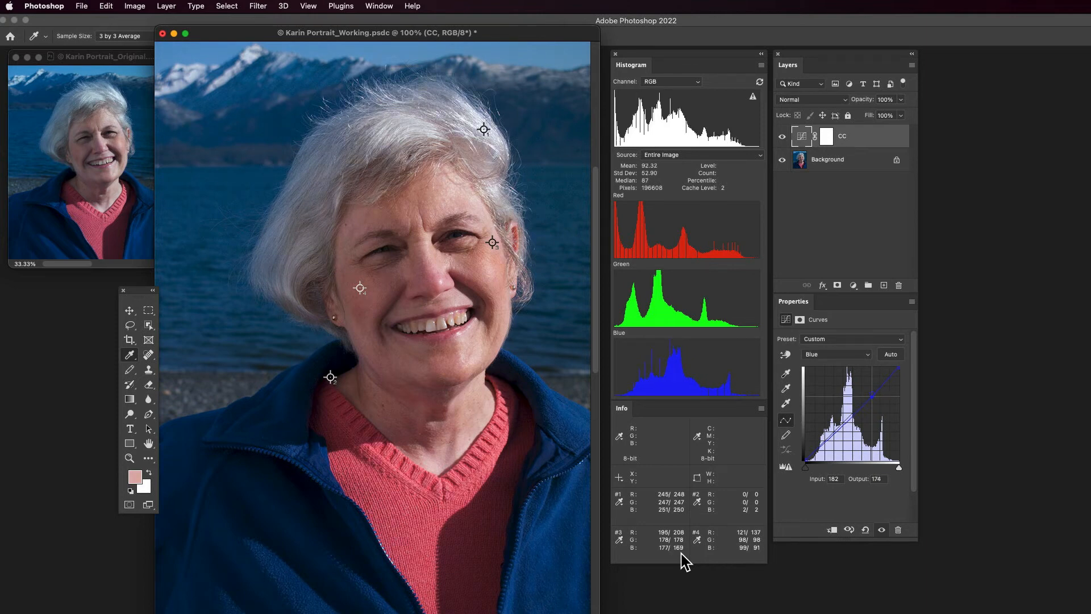
pyautogui.press('Down')
pyautogui.press('Down')
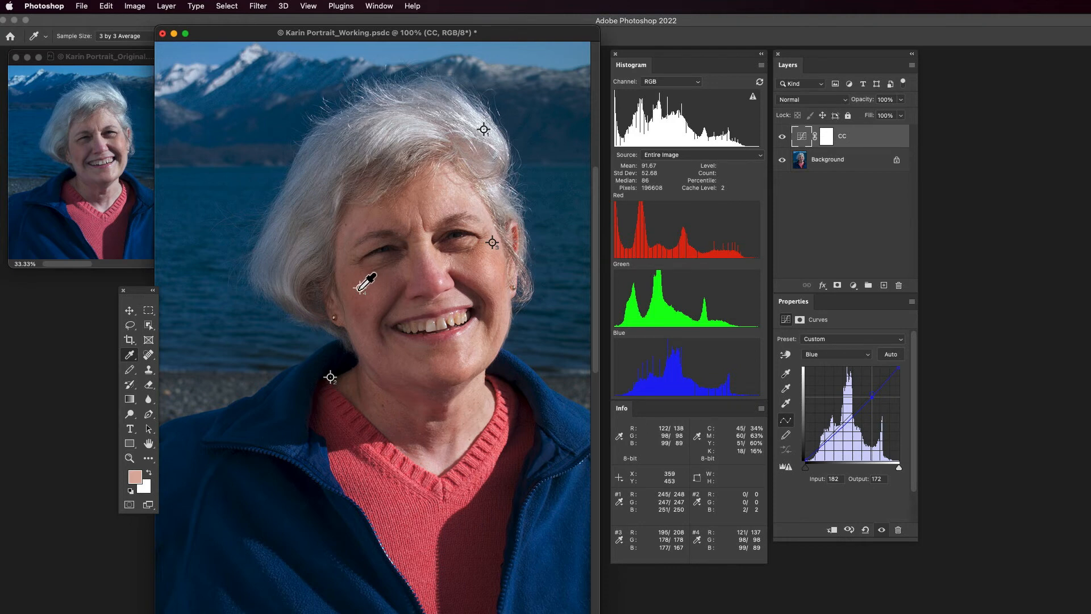
# - Try a Blue curve point at input 98 for the shaded cheek, lowered to output 84, and undo it
pyautogui.click(359, 287)
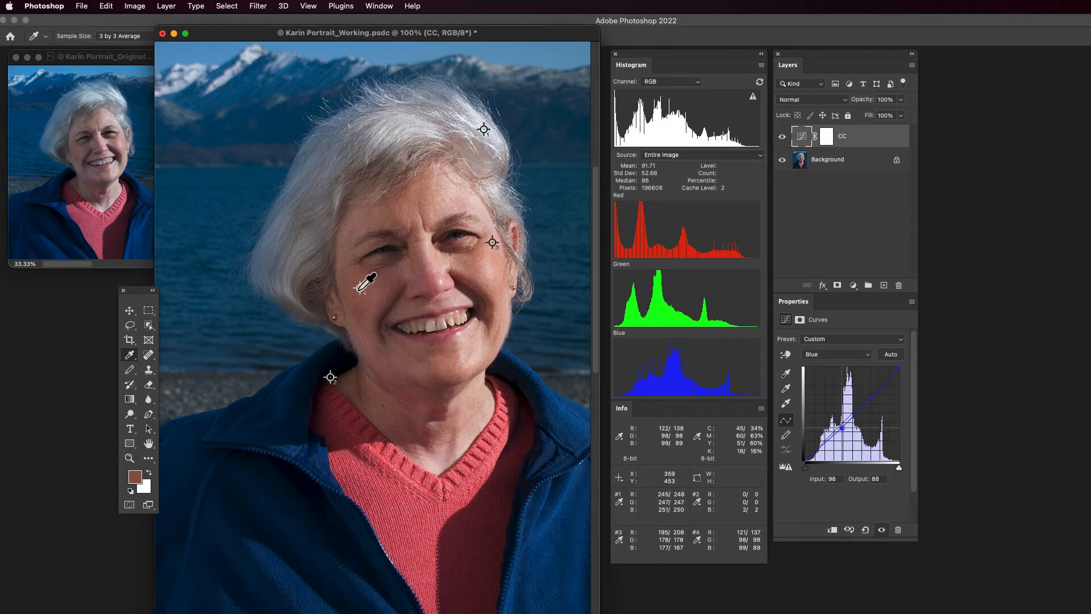
pyautogui.press('Down')
pyautogui.press('Down')
pyautogui.press('Down')
pyautogui.press('Down')
pyautogui.press('Down')
pyautogui.press('Down')
pyautogui.press('Up')
pyautogui.press('Up')
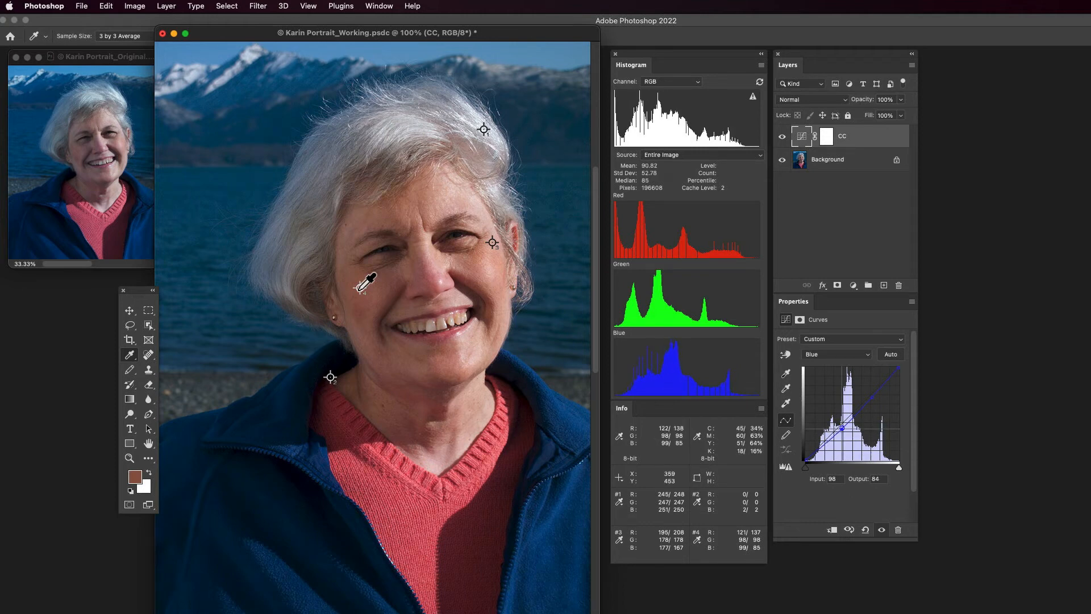
pyautogui.press('super+z')
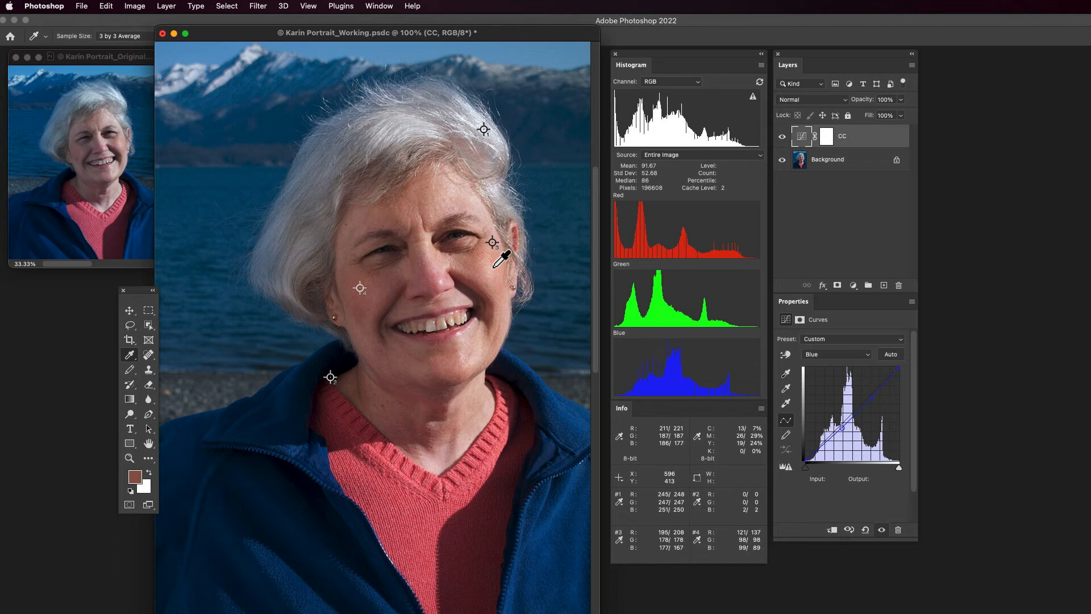
# - Compare the portrait with and without the CC layer's combined red and blue corrections
pyautogui.click(782, 138)
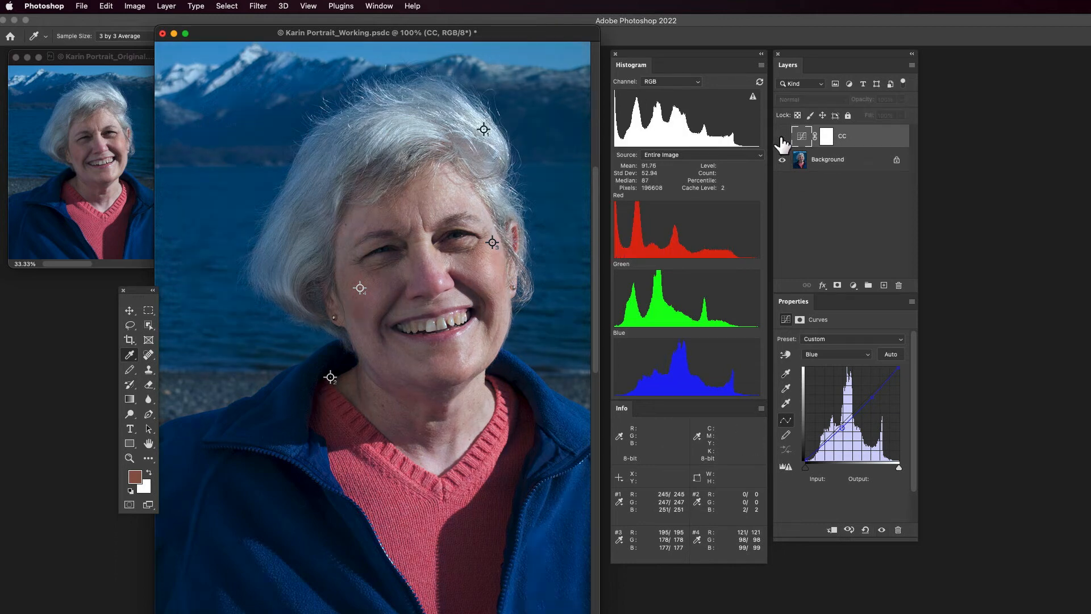
pyautogui.click(782, 138)
pyautogui.click(782, 138)
pyautogui.click(782, 138)
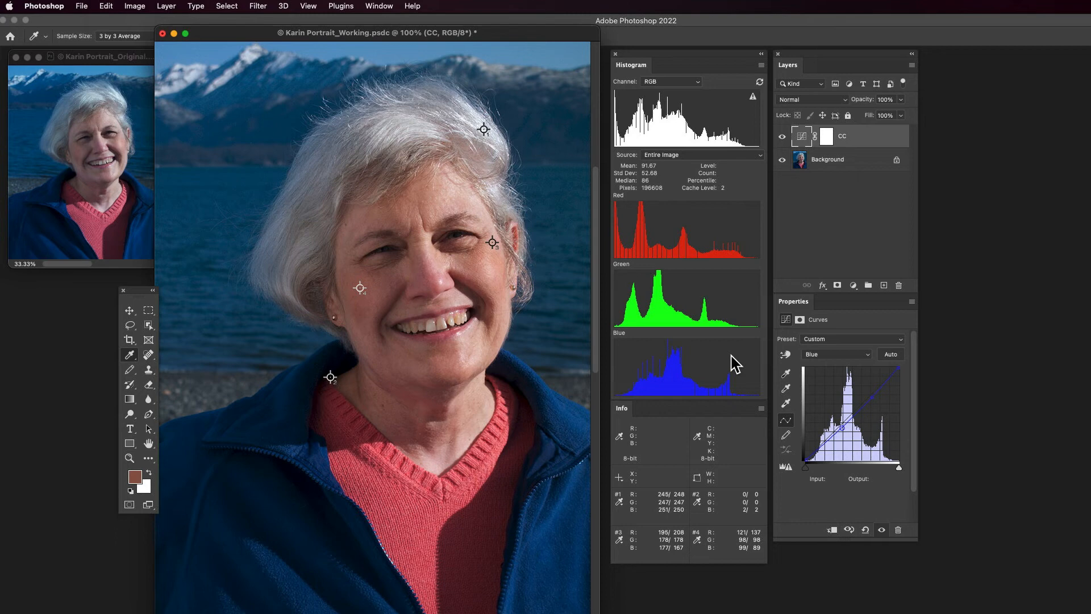
# - Add a midpoint to the Green channel curve at input 128 and raise it to output 130
pyautogui.moveTo(731, 357)
pyautogui.hotkey('alt', '4')
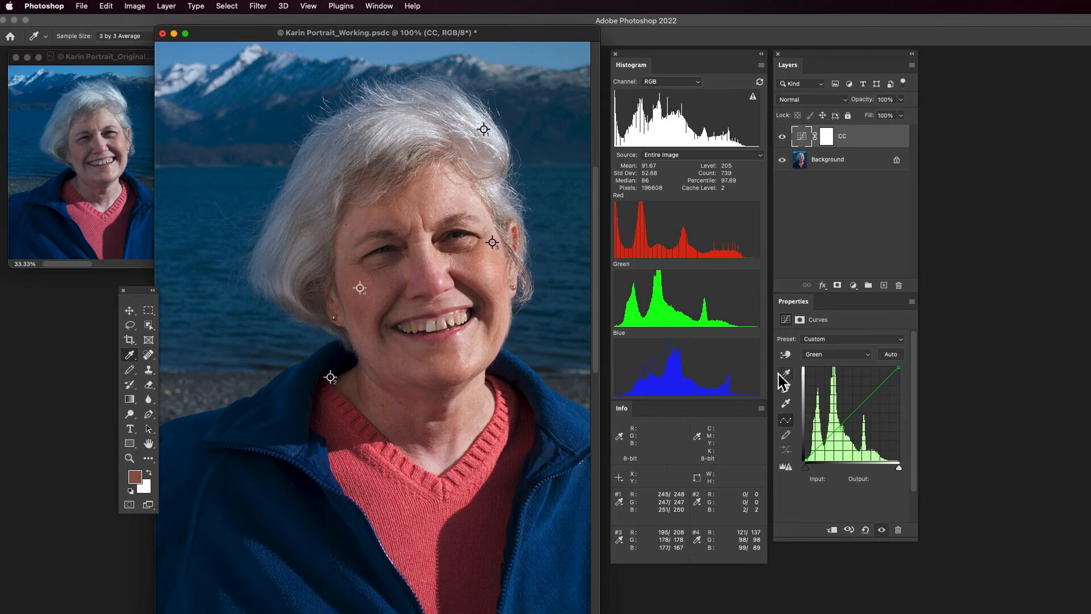
pyautogui.click(852, 412)
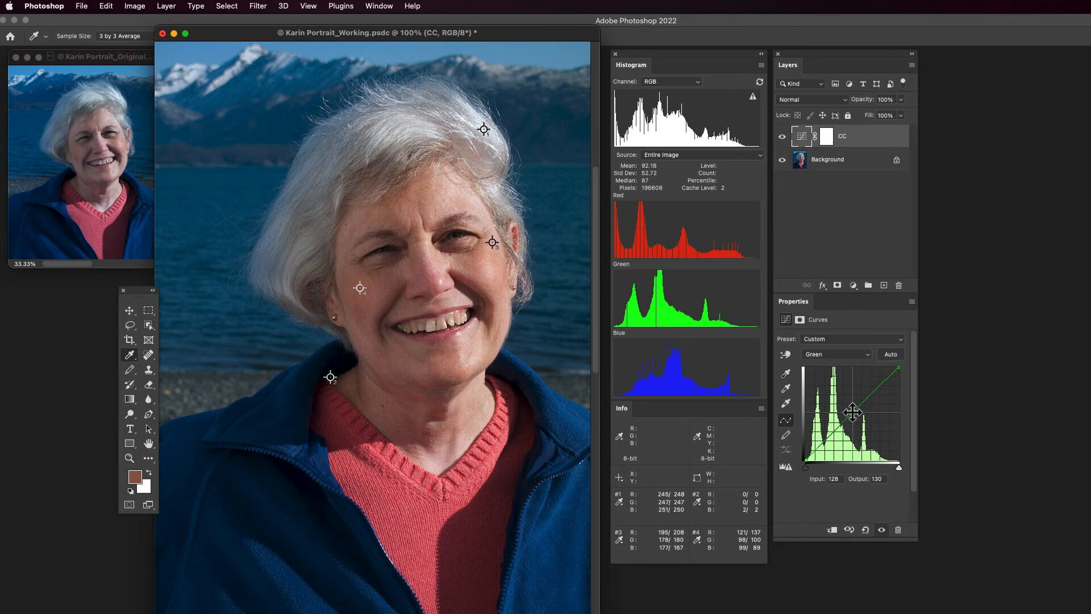
# - Alternate the Green curve's midpoint between outputs 126 and 130 to compare the color of the skin and the whole portrait
pyautogui.press('Down')
pyautogui.press('Down')
pyautogui.press('Down')
pyautogui.press('Down')
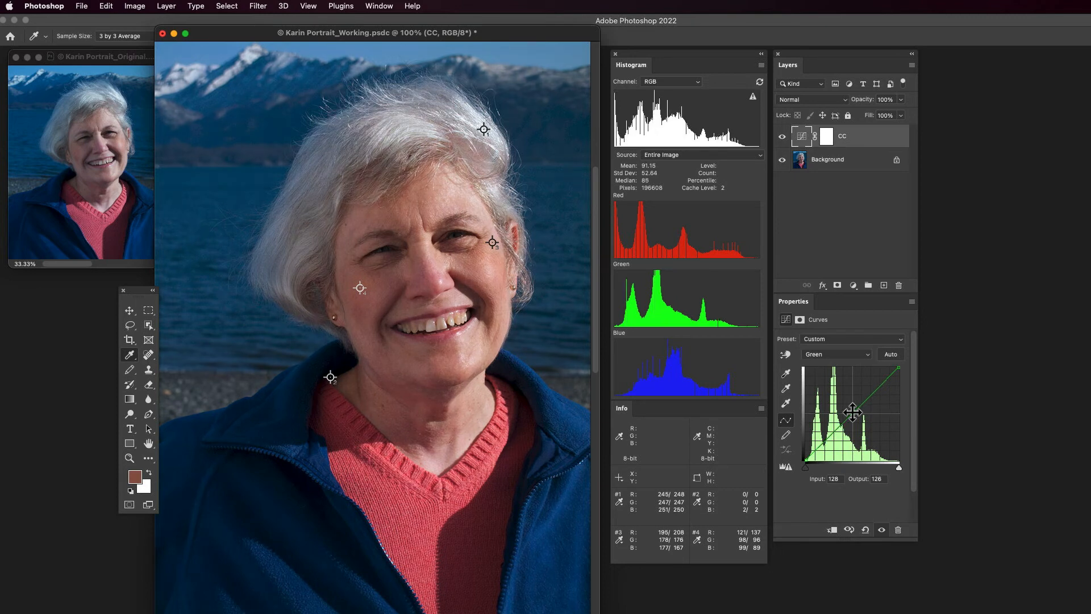
pyautogui.press('Up')
pyautogui.press('Up')
pyautogui.press('Up')
pyautogui.press('Up')
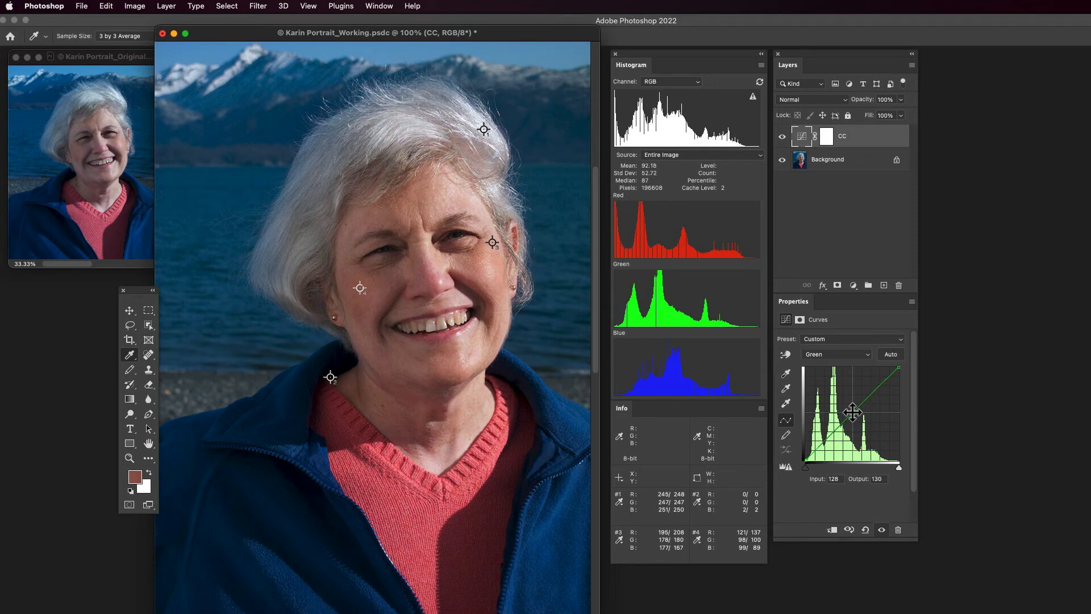
pyautogui.press('Down')
pyautogui.press('Down')
pyautogui.press('Down')
pyautogui.press('Down')
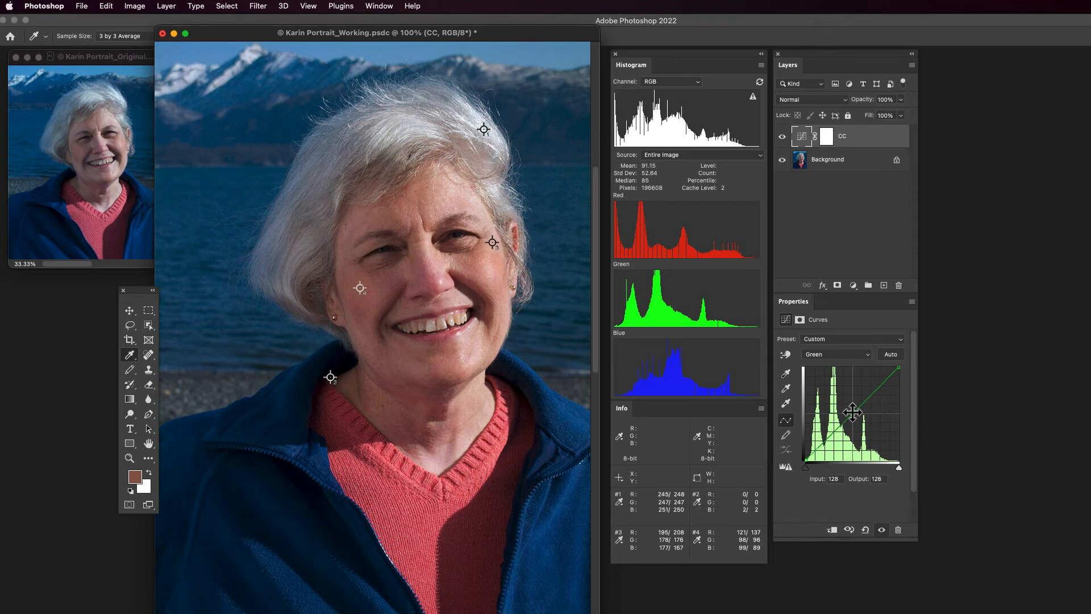
pyautogui.press('Up')
pyautogui.press('Up')
pyautogui.press('Up')
pyautogui.press('Up')
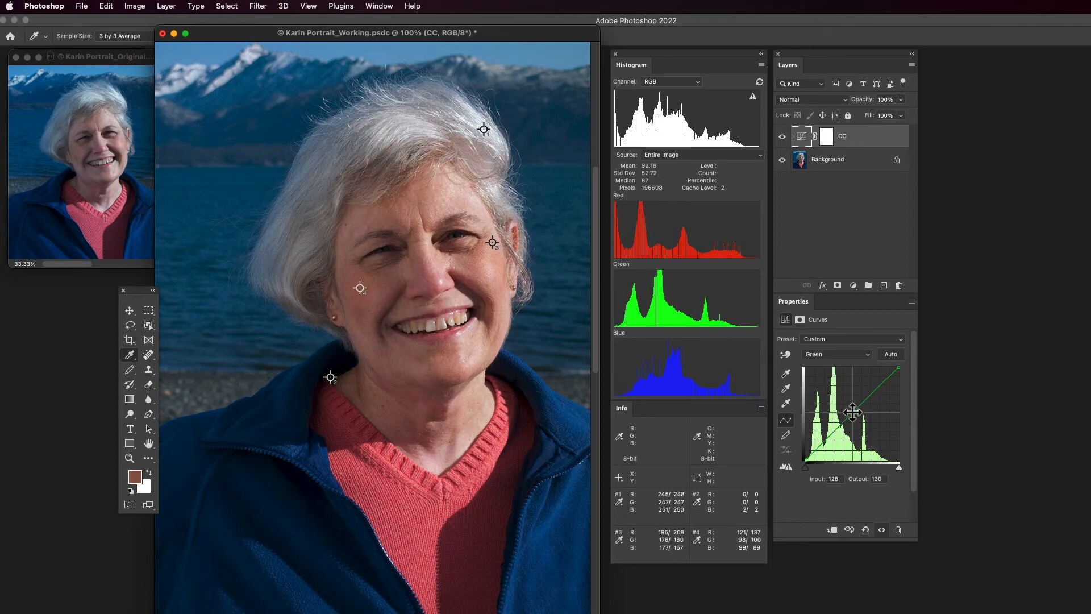
pyautogui.press('Down')
pyautogui.press('Down')
pyautogui.press('Down')
pyautogui.press('Down')
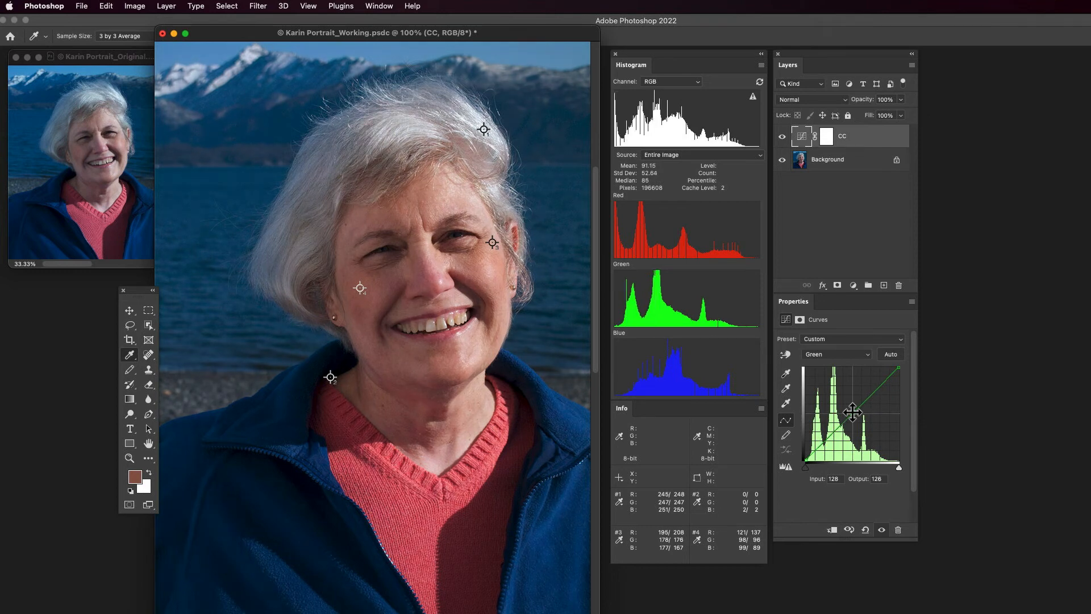
pyautogui.press('Up')
pyautogui.press('Up')
pyautogui.press('Up')
pyautogui.press('Up')
pyautogui.press('Down')
pyautogui.press('Down')
pyautogui.press('Down')
pyautogui.press('Down')
pyautogui.moveTo(853, 415); pyautogui.dragTo(852, 412)
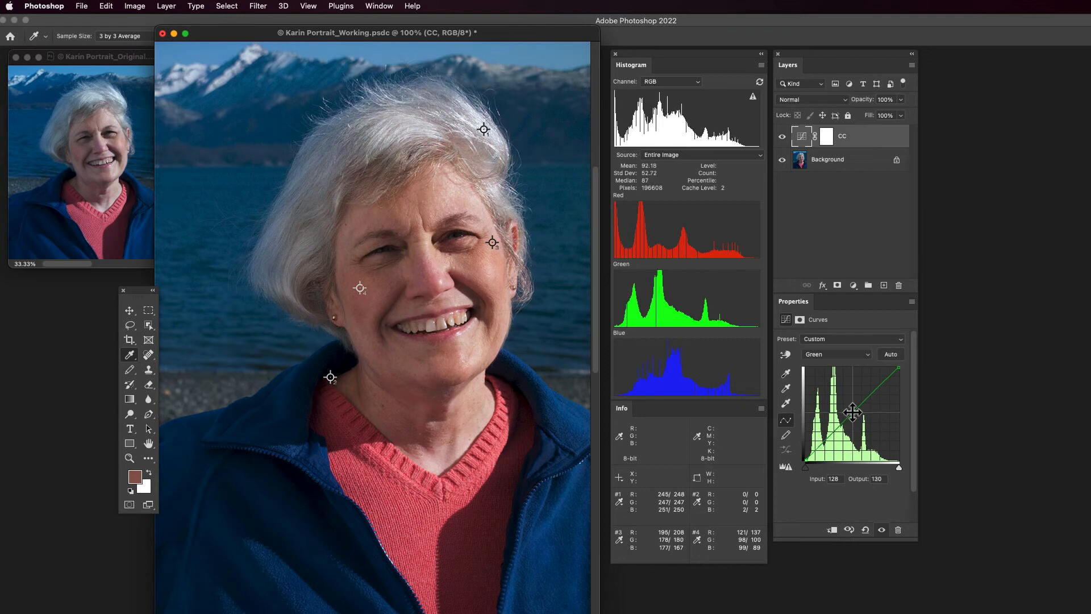
# - Settle the Green curve's midpoint at input 128 on output 126
pyautogui.press('Down')
pyautogui.press('Down')
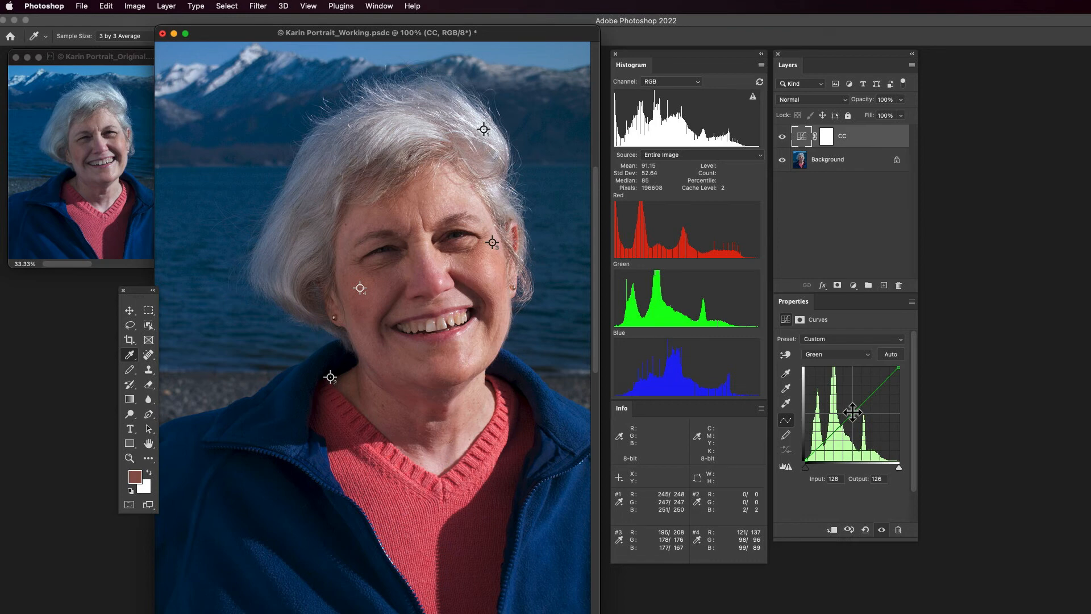
pyautogui.press('Up')
pyautogui.press('Up')
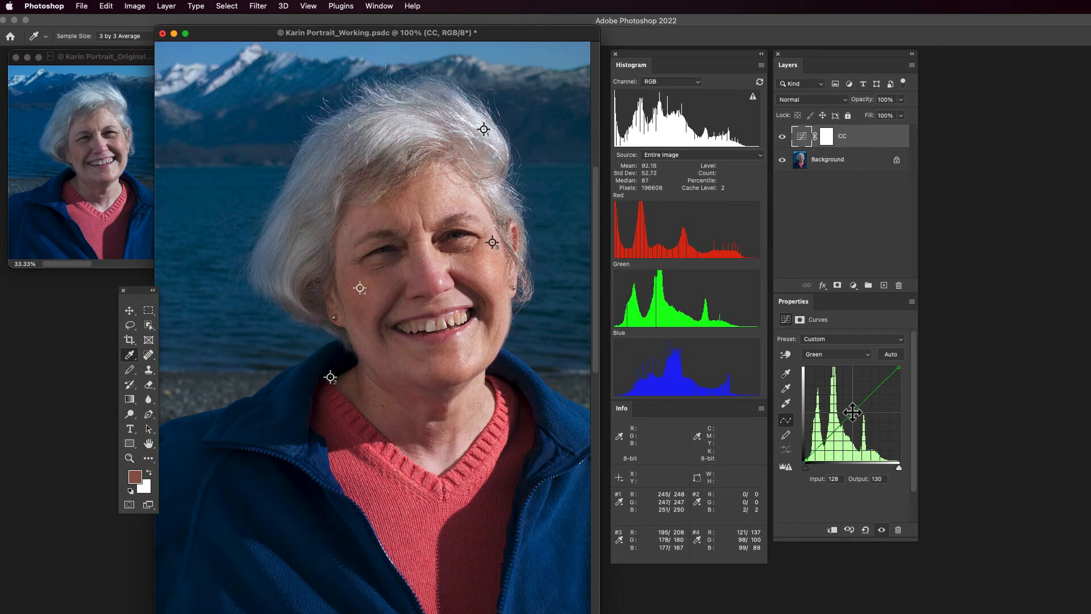
pyautogui.press('Down')
pyautogui.press('Down')
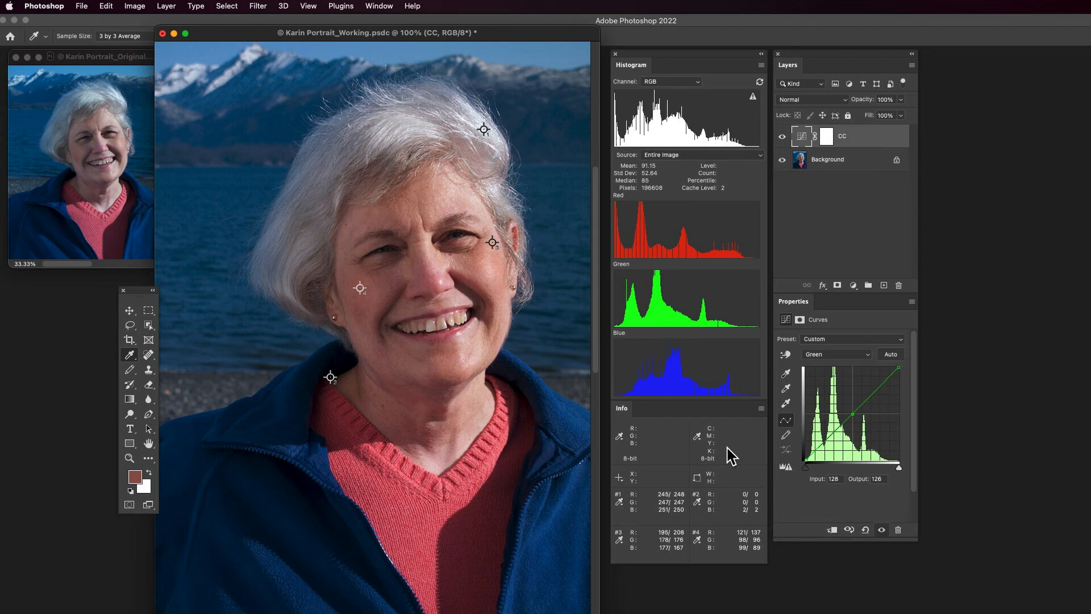
# - Compare the portrait with and without the CC layer, now including the green correction
pyautogui.click(783, 138)
pyautogui.click(783, 137)
pyautogui.click(783, 137)
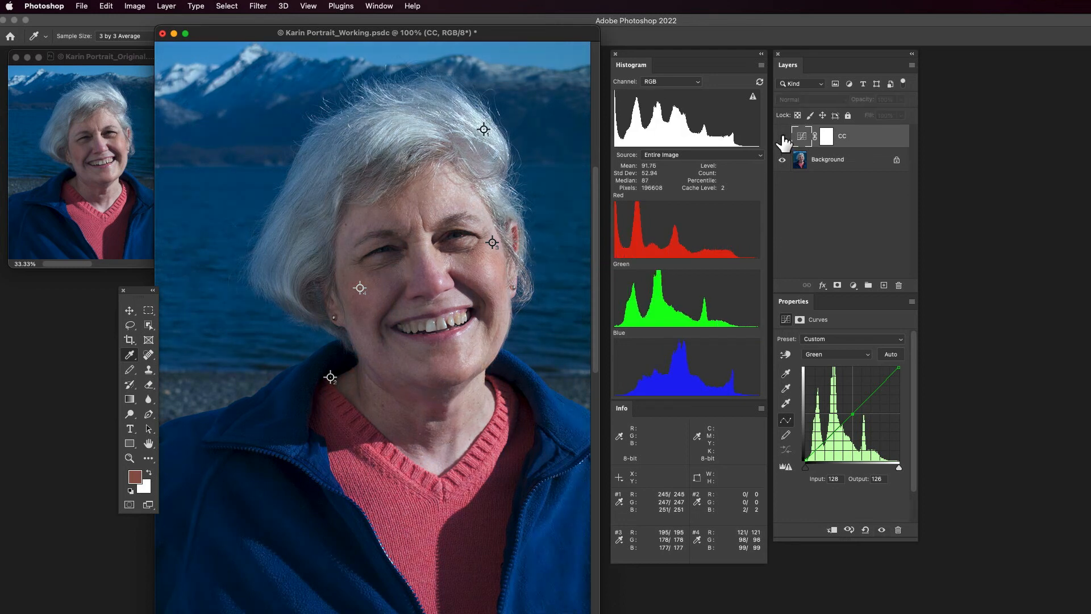
pyautogui.click(783, 138)
pyautogui.click(782, 138)
pyautogui.click(782, 137)
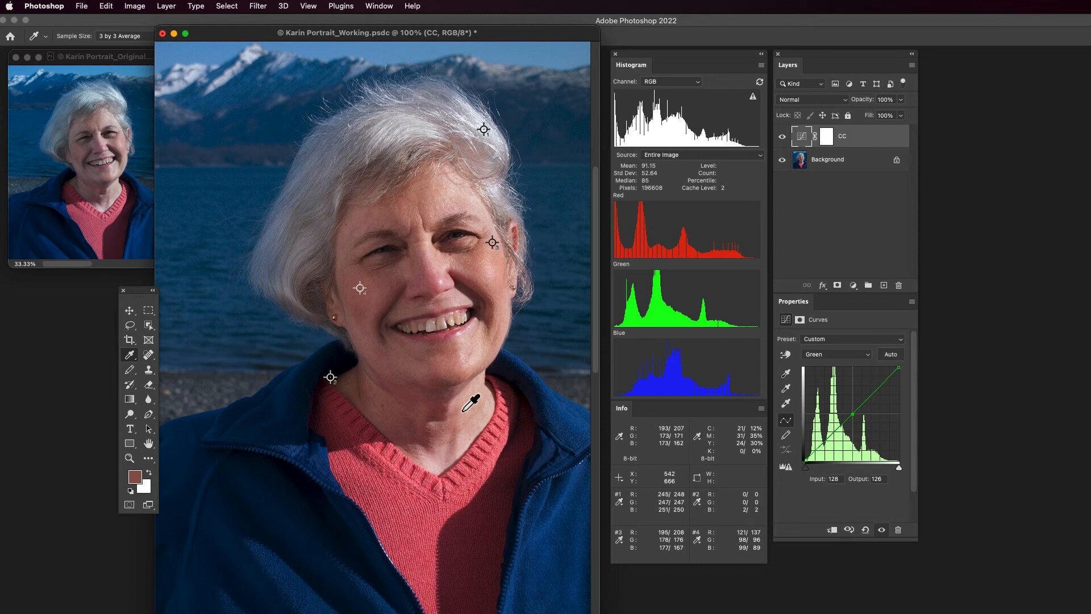
# - Return the CC curve to the composite RGB channel and add a new Curves adjustment layer named B&C
pyautogui.hotkey('alt', '2')
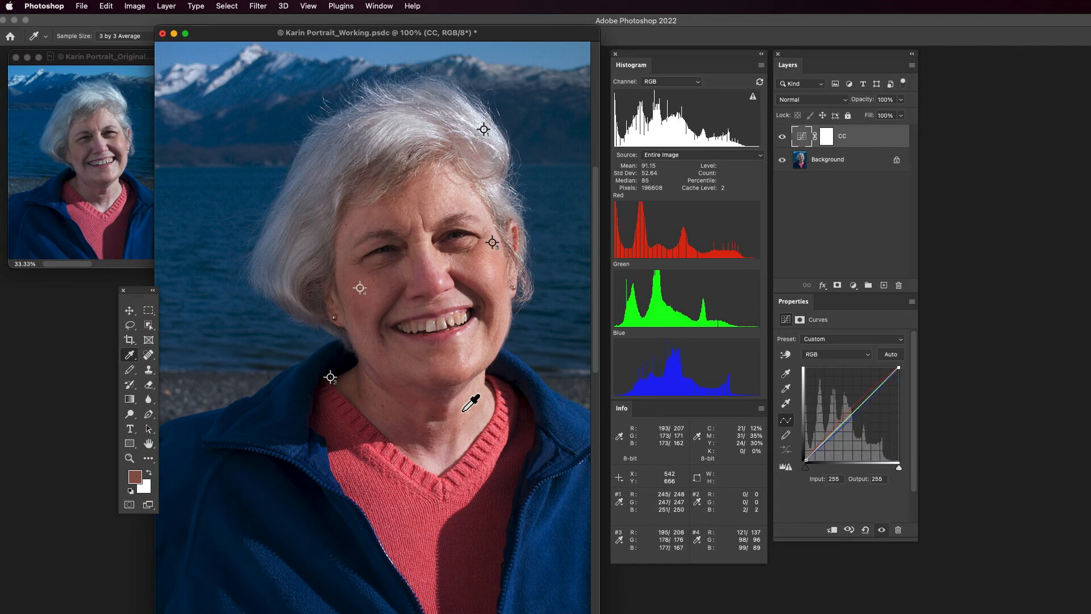
pyautogui.click(854, 285)
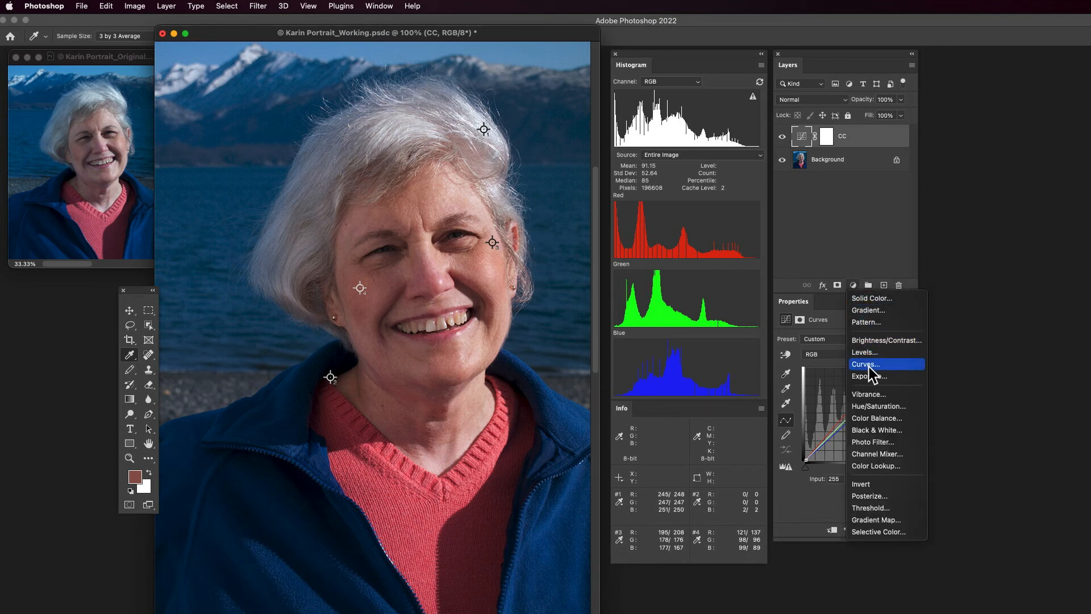
pyautogui.keyDown('alt'); pyautogui.click(866, 363); pyautogui.keyUp('alt')
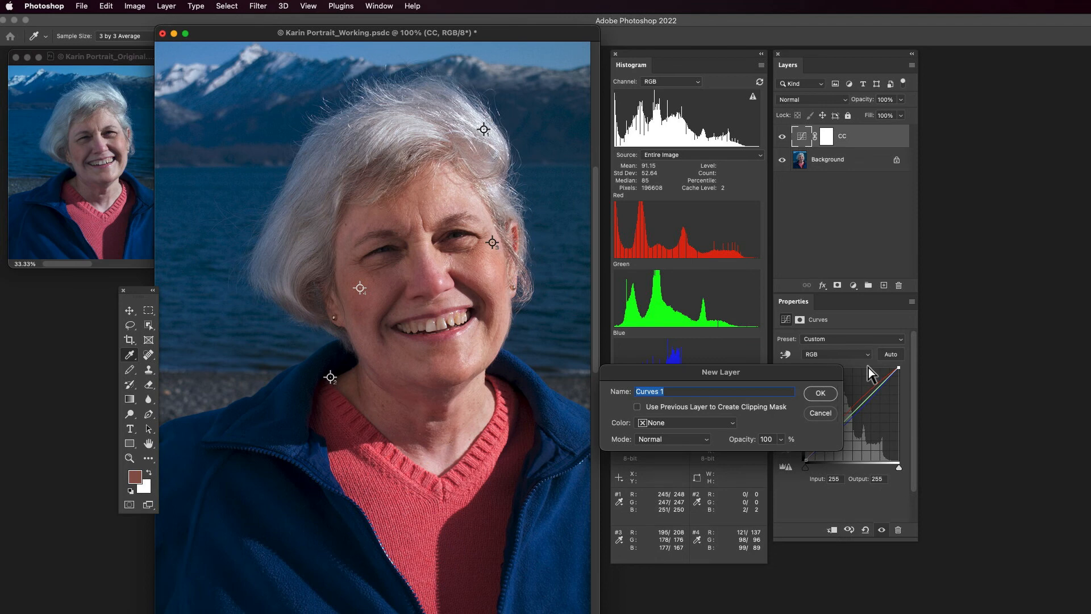
pyautogui.write('B&C')
pyautogui.press('Return')
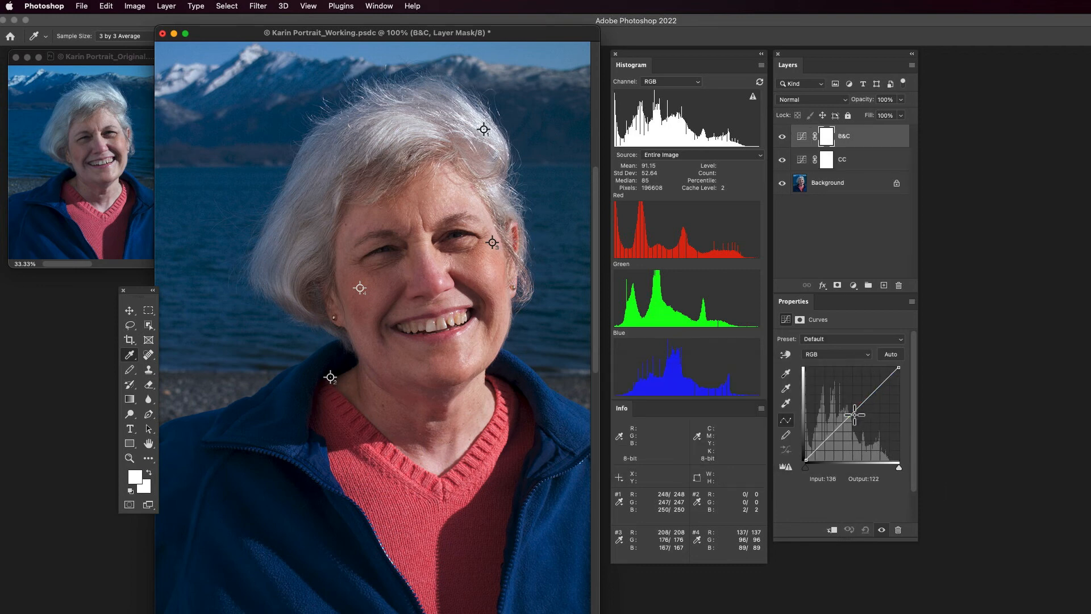
# - Add a midpoint at input 130 on the B&C layer's RGB curve and raise it to output 141 for brightness
pyautogui.moveTo(853, 413); pyautogui.dragTo(852, 414)
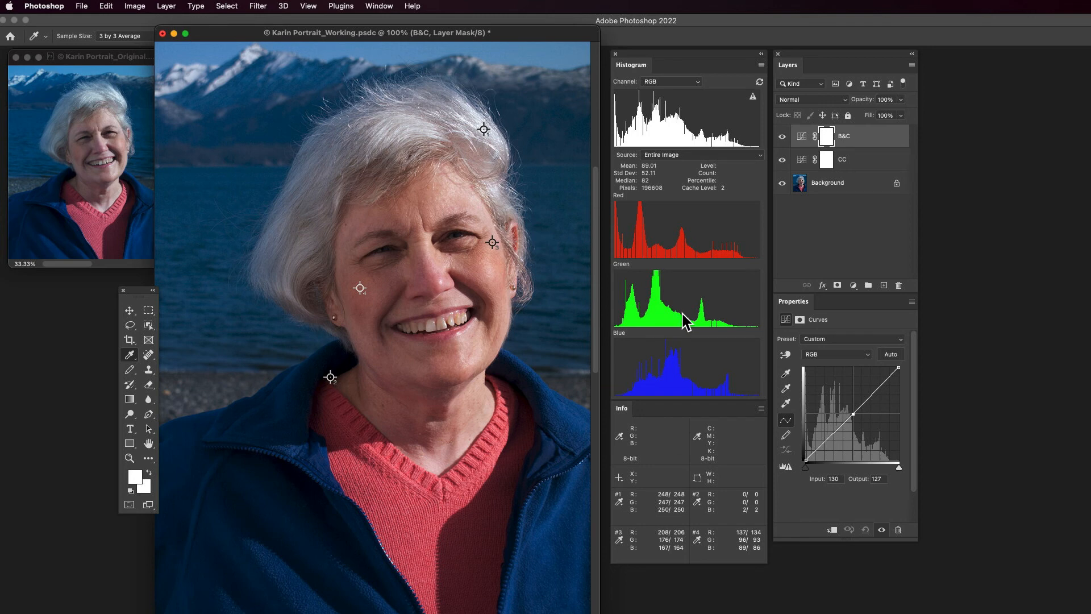
pyautogui.press('Up')
pyautogui.press('Up')
pyautogui.press('Up')
pyautogui.press('Up')
pyautogui.press('Up')
pyautogui.press('Up')
pyautogui.press('Up')
pyautogui.press('Up')
pyautogui.press('Up')
pyautogui.press('Up')
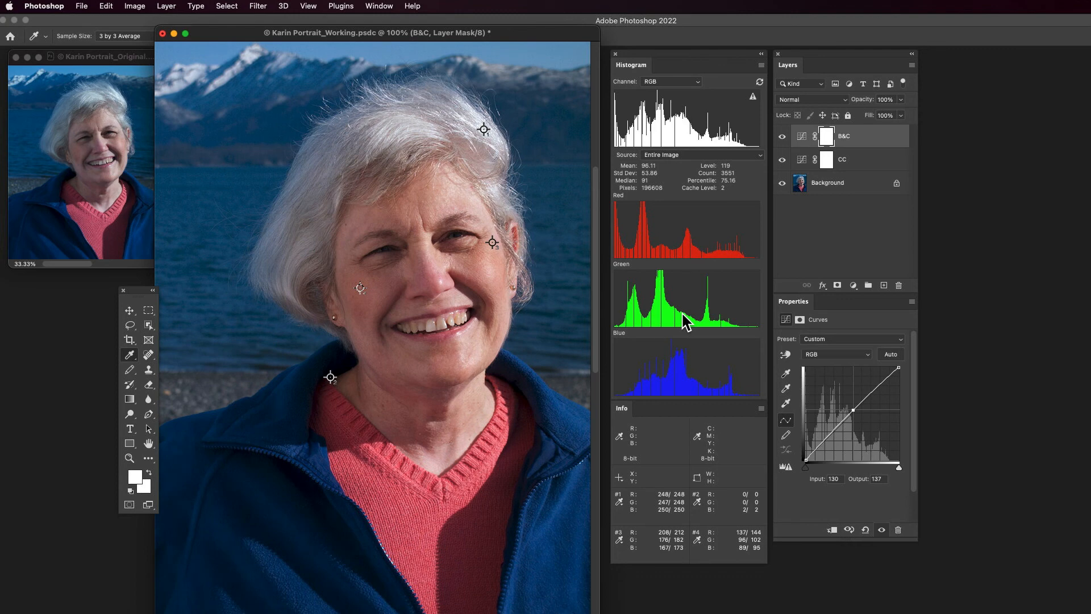
pyautogui.press('Up')
pyautogui.press('Up')
pyautogui.press('Up')
pyautogui.press('Up')
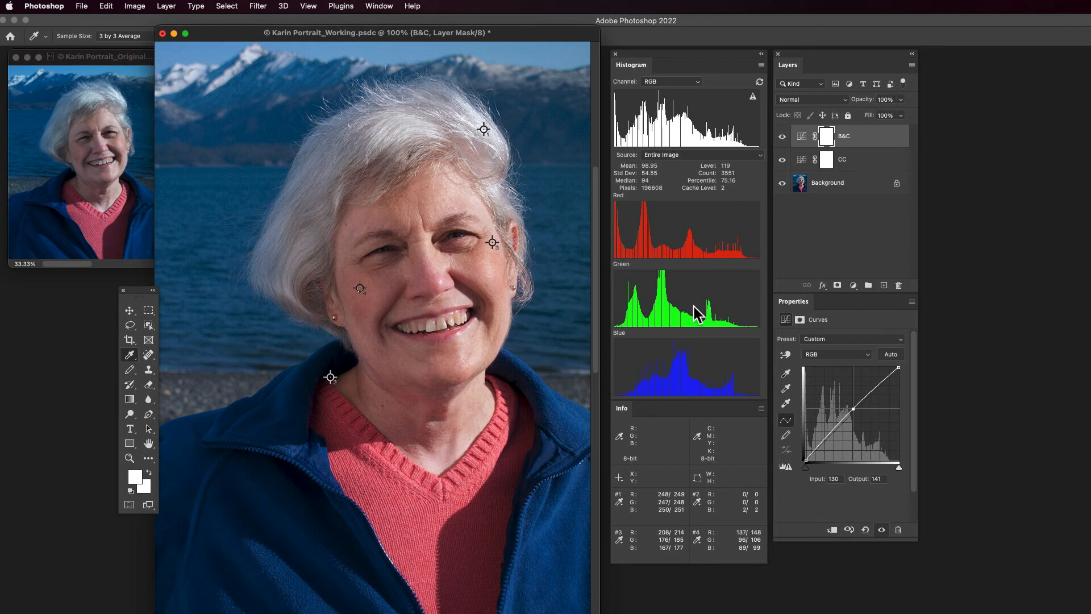
# - Lower the B&C curve's midpoint to output 127 and return it to 141 to compare the portrait's brightness
pyautogui.press('Down')
pyautogui.press('Down')
pyautogui.press('Down')
pyautogui.press('Down')
pyautogui.press('Down')
pyautogui.press('Down')
pyautogui.press('Down')
pyautogui.press('Down')
pyautogui.press('Down')
pyautogui.press('Down')
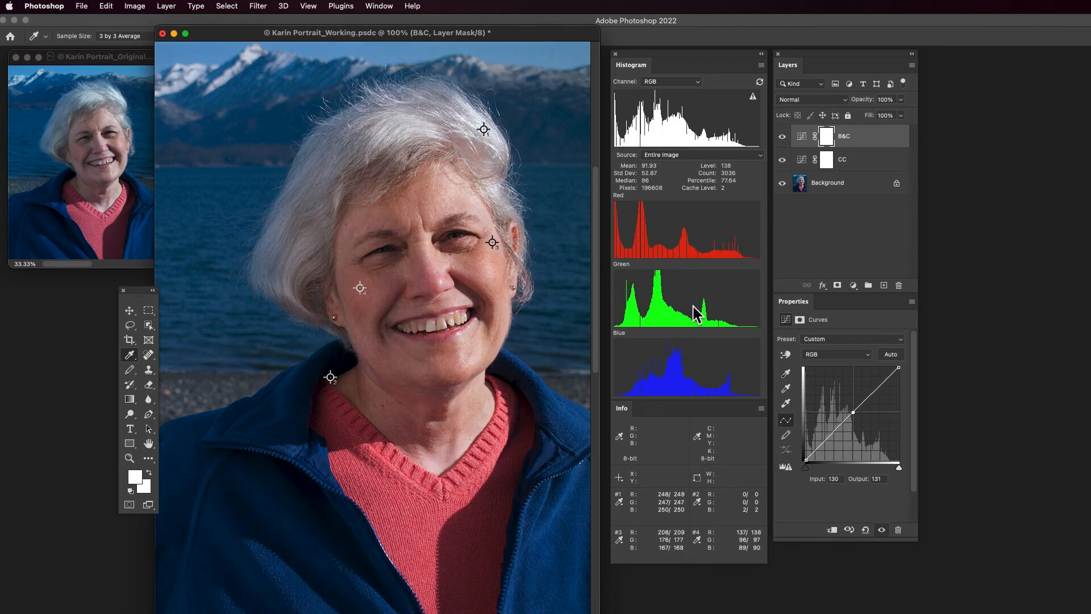
pyautogui.press('Down')
pyautogui.press('Down')
pyautogui.press('Down')
pyautogui.press('Down')
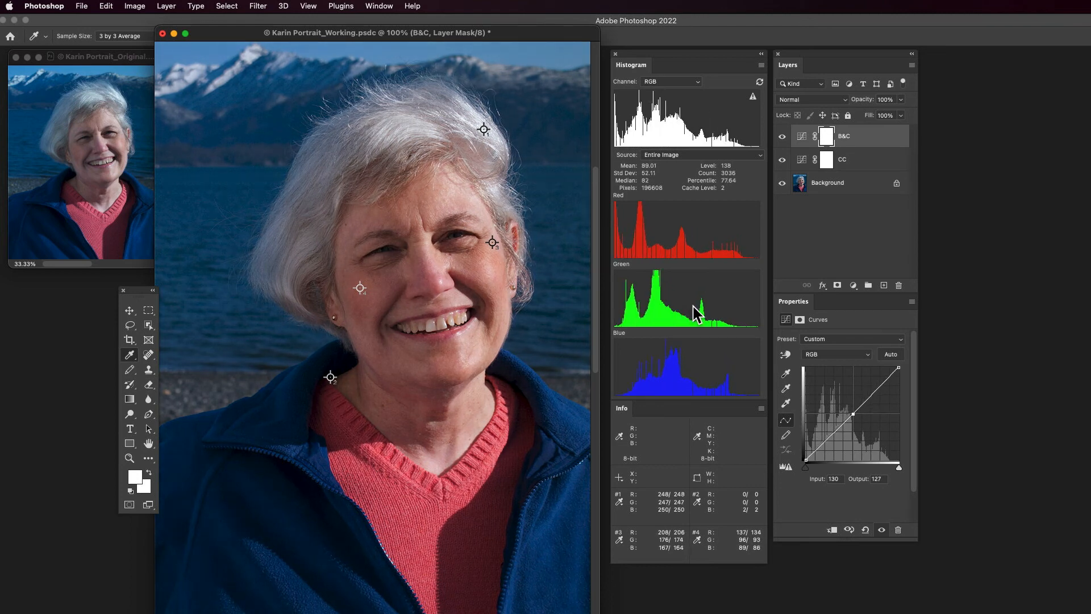
pyautogui.press('Up')
pyautogui.press('Up')
pyautogui.press('Up')
pyautogui.press('Up')
pyautogui.press('Up')
pyautogui.press('Up')
pyautogui.press('Up')
pyautogui.press('Up')
pyautogui.press('Up')
pyautogui.press('Up')
pyautogui.press('Up')
pyautogui.press('Up')
pyautogui.press('Up')
pyautogui.press('Up')
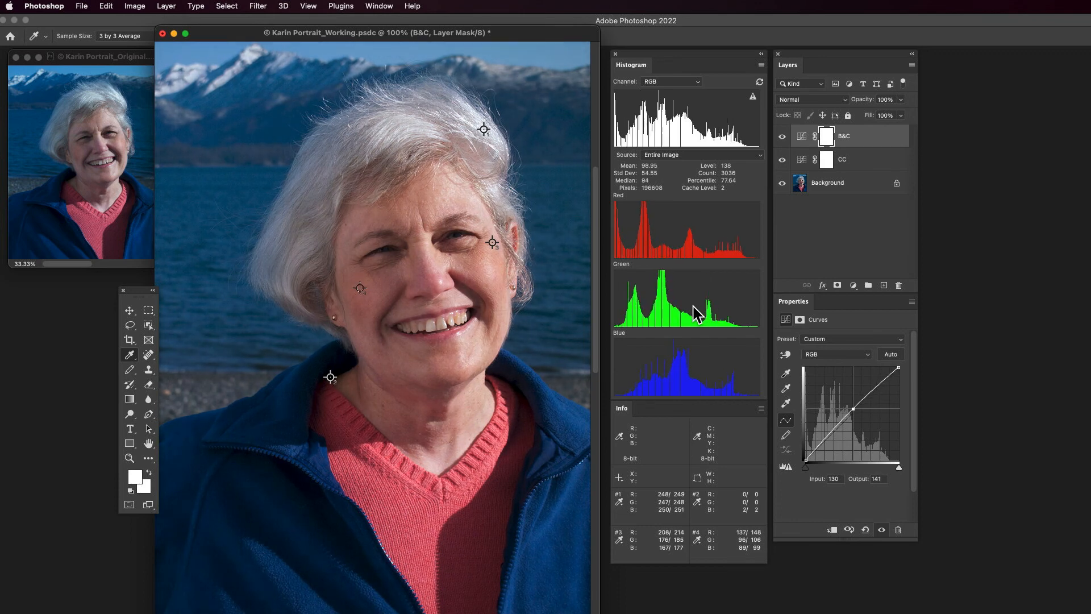
# - Compare the portrait with and without the B&C layer's brightening
pyautogui.click(783, 137)
pyautogui.click(782, 137)
pyautogui.click(782, 138)
pyautogui.click(782, 138)
pyautogui.click(783, 137)
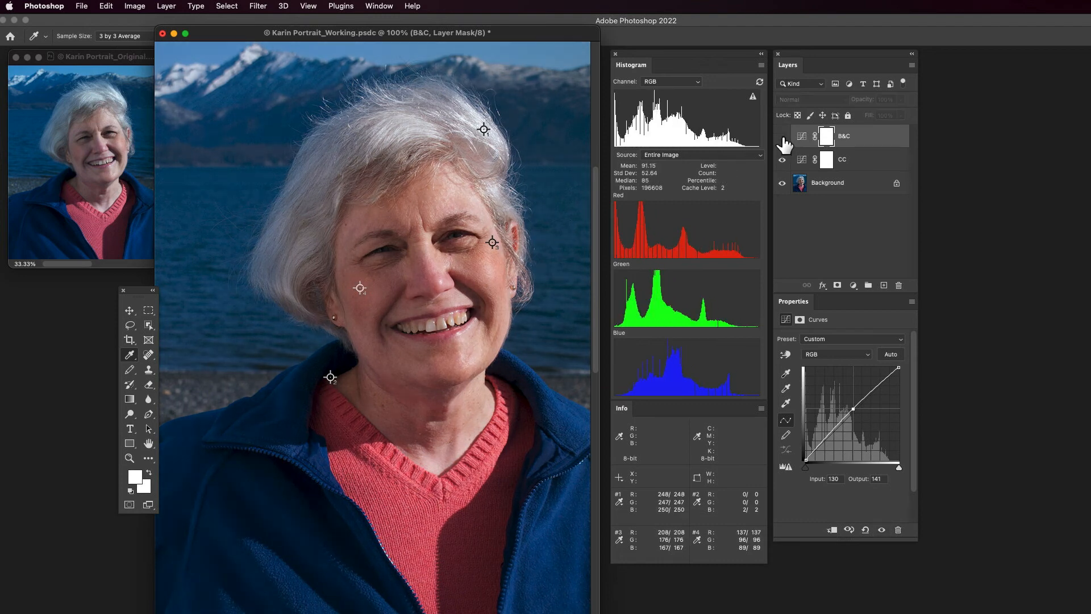
pyautogui.click(783, 137)
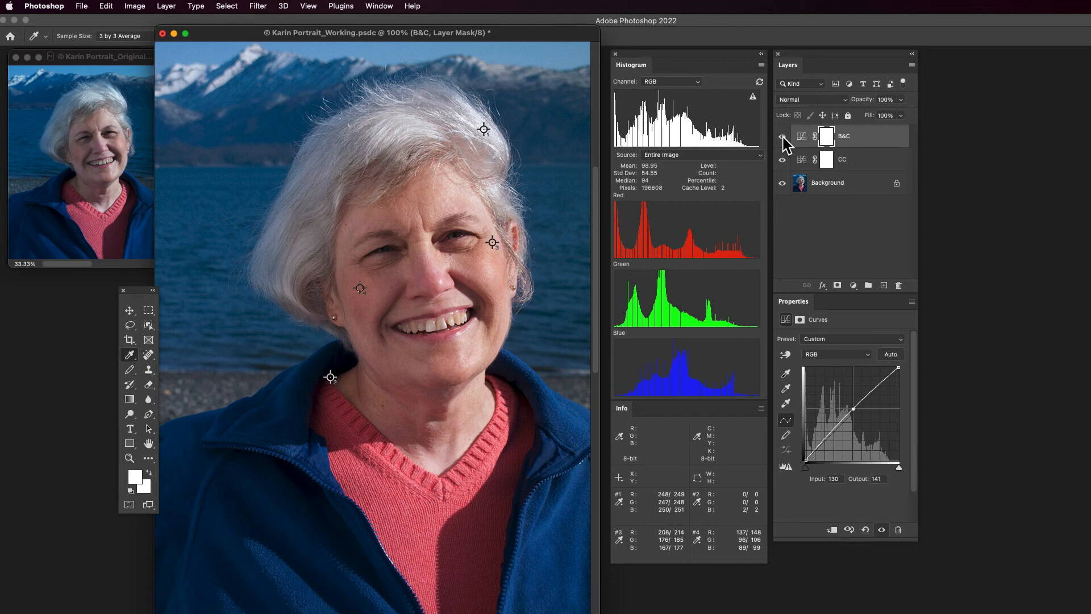
# - Try a raised highlight point and a lowered shadow point on the B&C curve for more contrast, and delete both
pyautogui.moveTo(879, 387); pyautogui.dragTo(879, 382)
pyautogui.moveTo(823, 441); pyautogui.dragTo(824, 441)
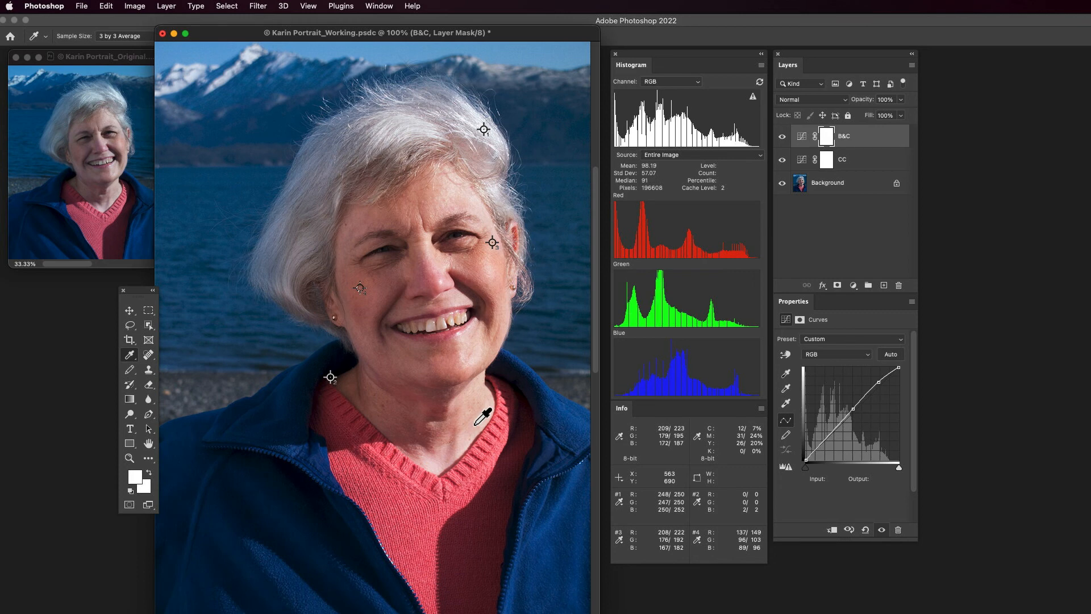
pyautogui.press('+')
pyautogui.press('+')
pyautogui.press('+')
pyautogui.press('BackSpace')
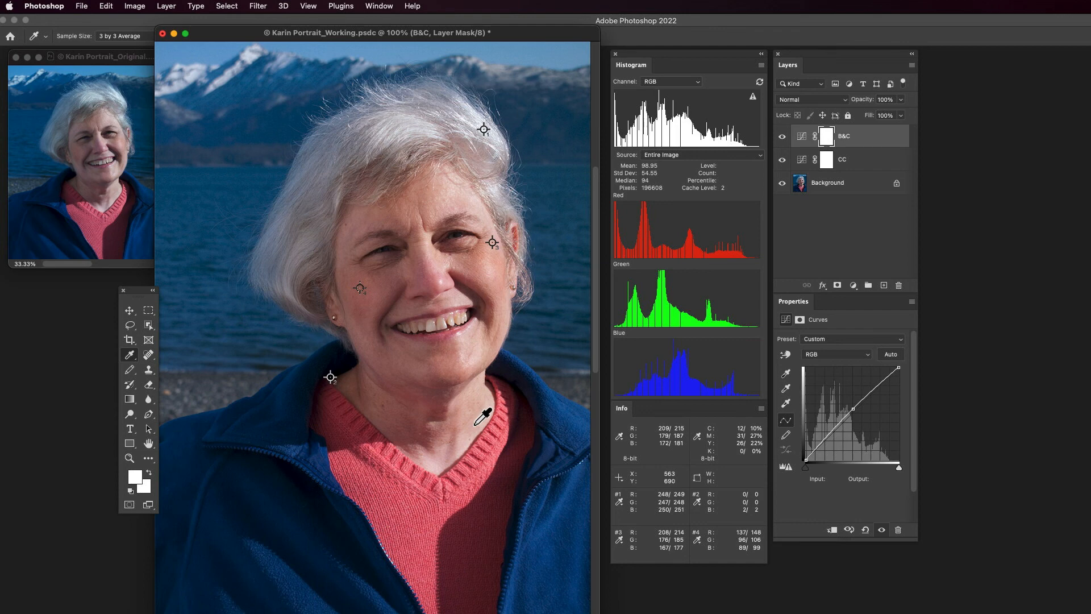
# - Move the B&C curve's midpoint to input 126 and output 143
pyautogui.press('+')
pyautogui.press('+')
pyautogui.press('Up')
pyautogui.press('Up')
pyautogui.press('Up')
pyautogui.press('Up')
pyautogui.press('Left')
pyautogui.press('Left')
pyautogui.press('Left')
pyautogui.press('Left')
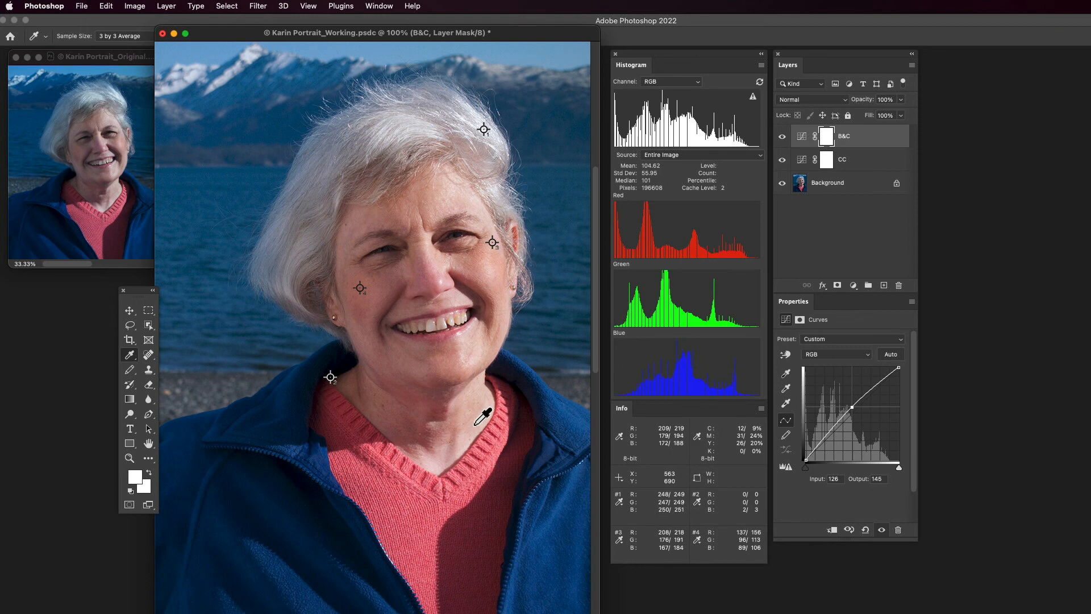
pyautogui.press('Down')
pyautogui.press('Down')
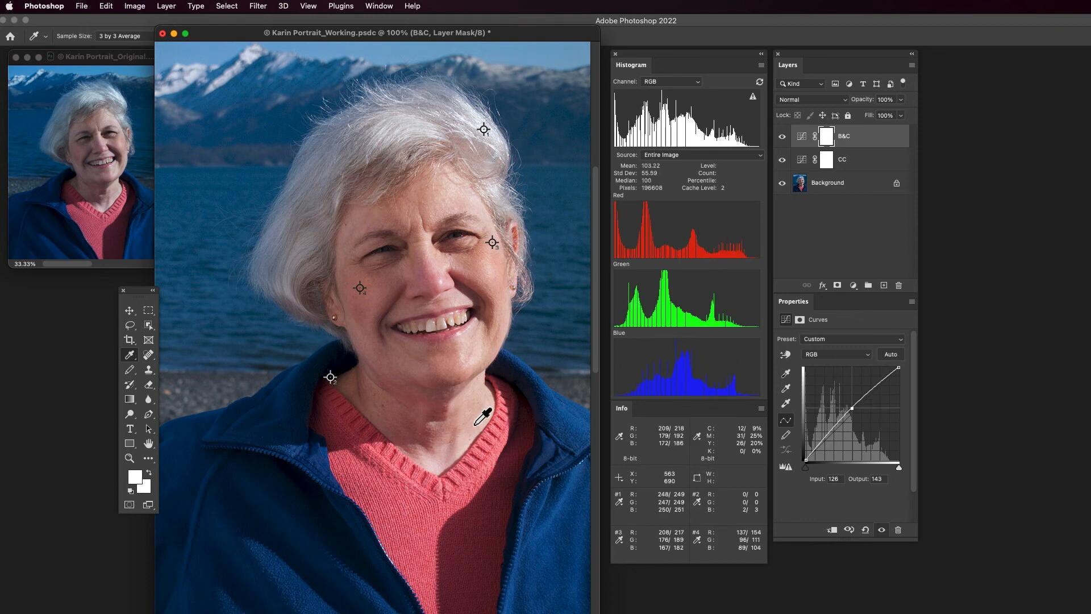
# - Try reducing contrast with a highlight point at input 203, output 209 and a shadow point at input 44, output 60
pyautogui.click(880, 383)
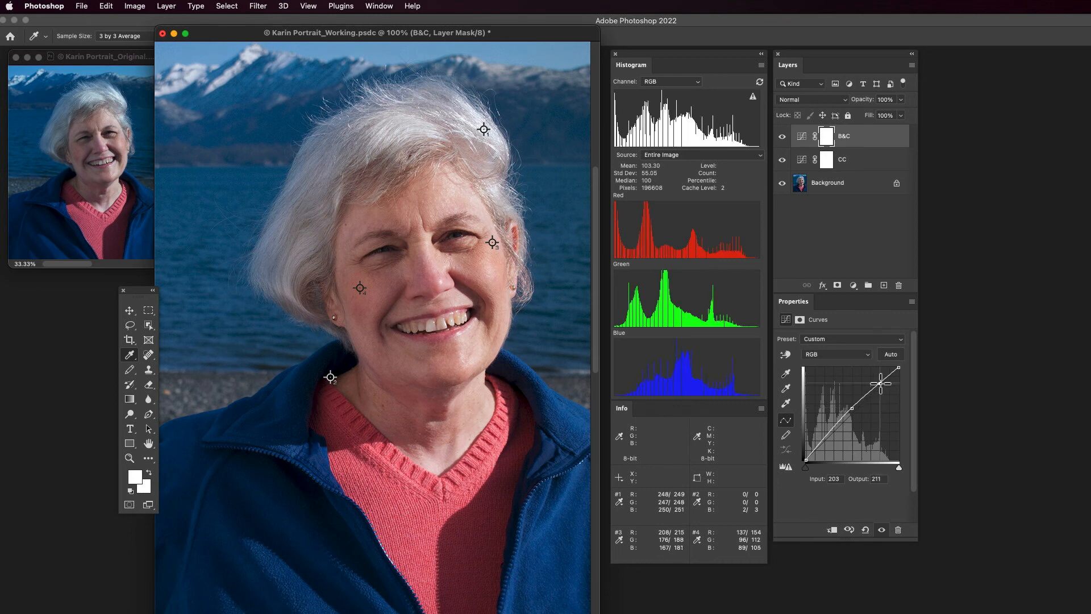
pyautogui.press('Down')
pyautogui.press('Down')
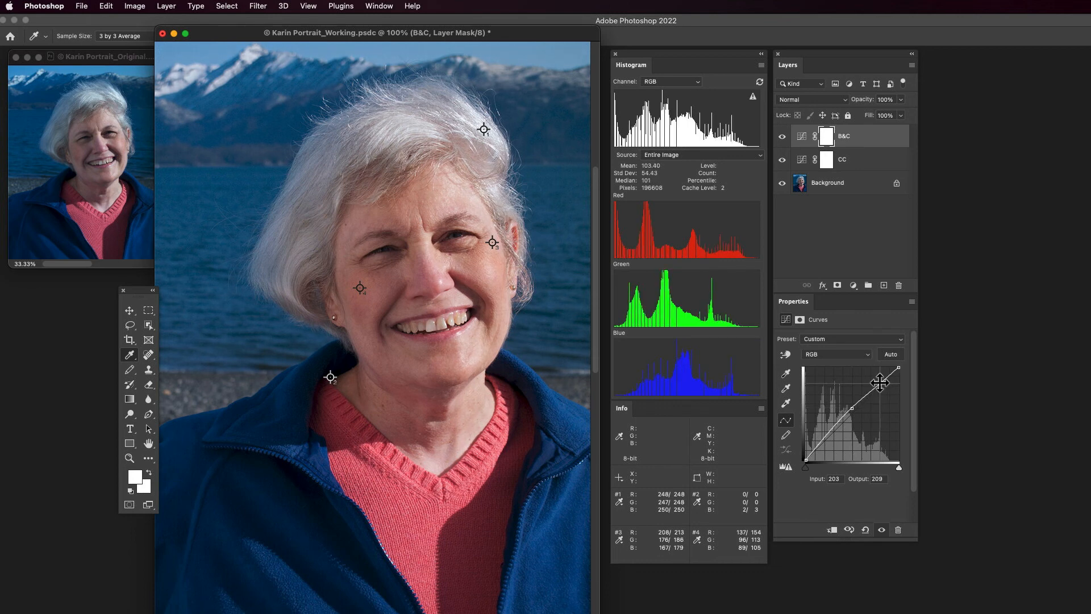
pyautogui.click(822, 438)
pyautogui.press('Up')
pyautogui.press('Up')
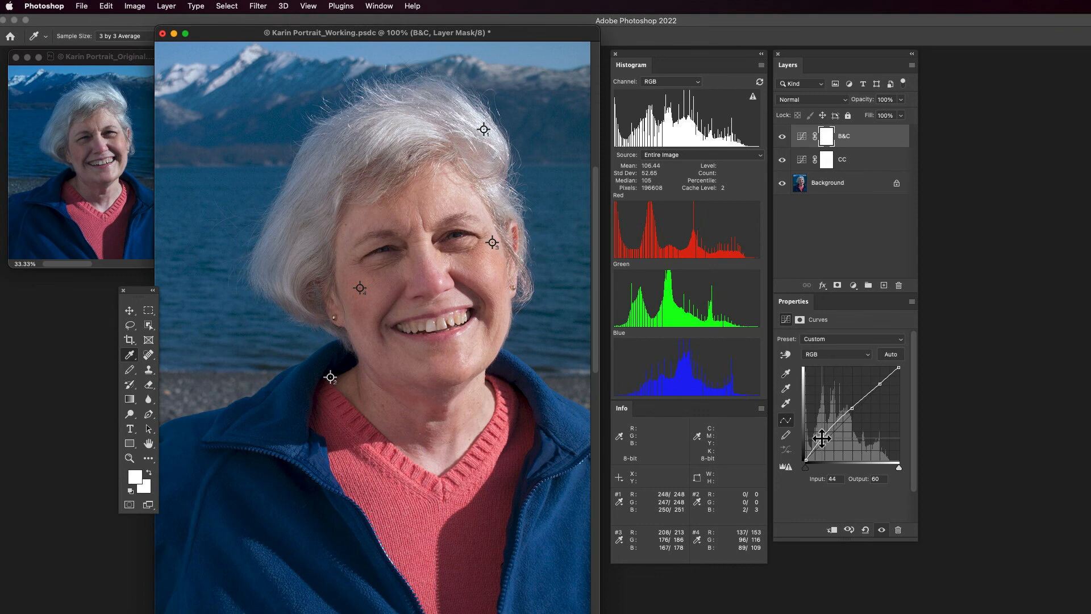
# - Raise the B&C curve's highlight point to output 213, and delete both the highlight and shadow points, keeping only the midpoint
pyautogui.press('+')
pyautogui.press('+')
pyautogui.press('Up')
pyautogui.press('Up')
pyautogui.press('Up')
pyautogui.press('Up')
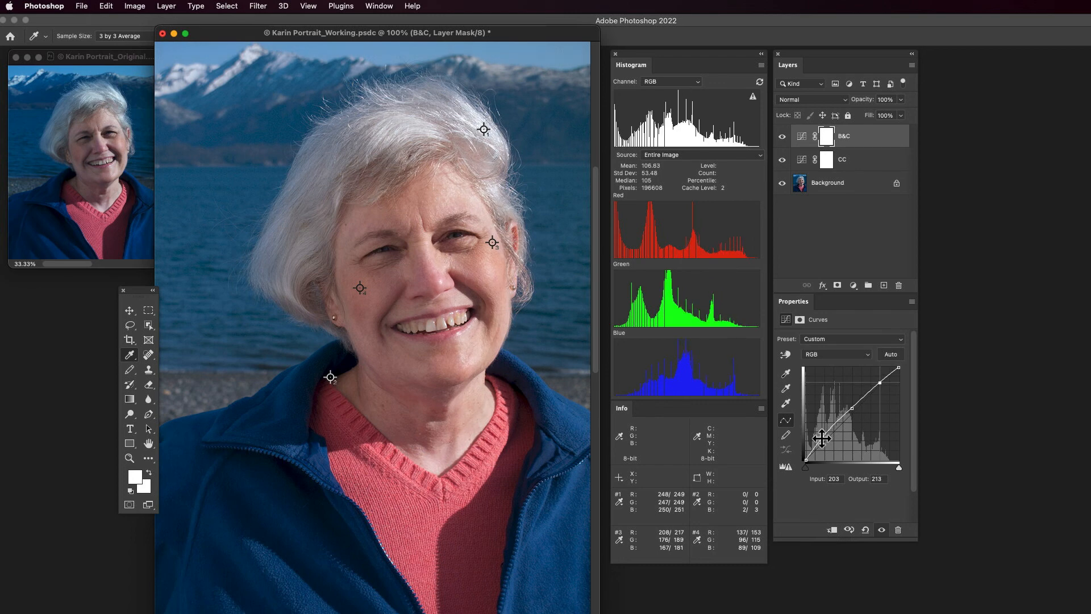
pyautogui.press('Delete')
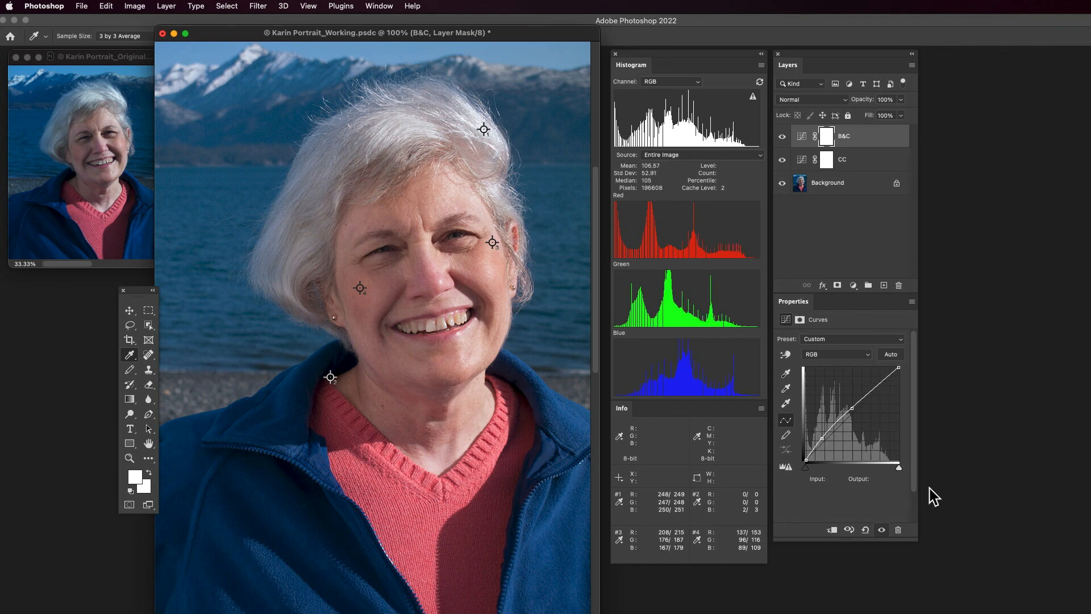
pyautogui.press('+')
pyautogui.press('+')
pyautogui.press('BackSpace')
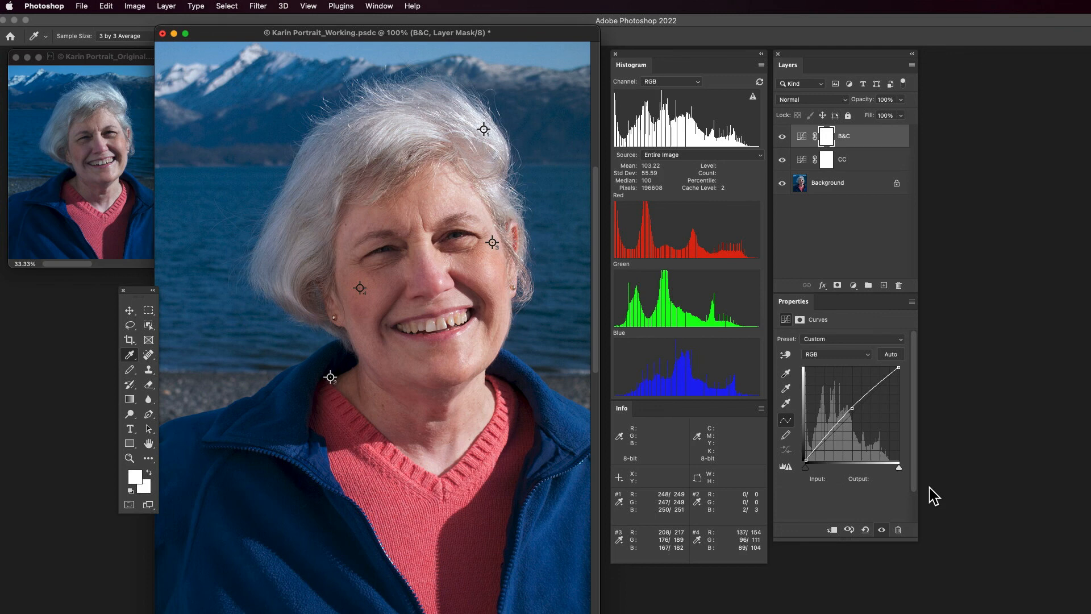
# - Increase contrast on the B&C curve with a raised highlight point and a shadow point at input 50, output 50
pyautogui.click(877, 385)
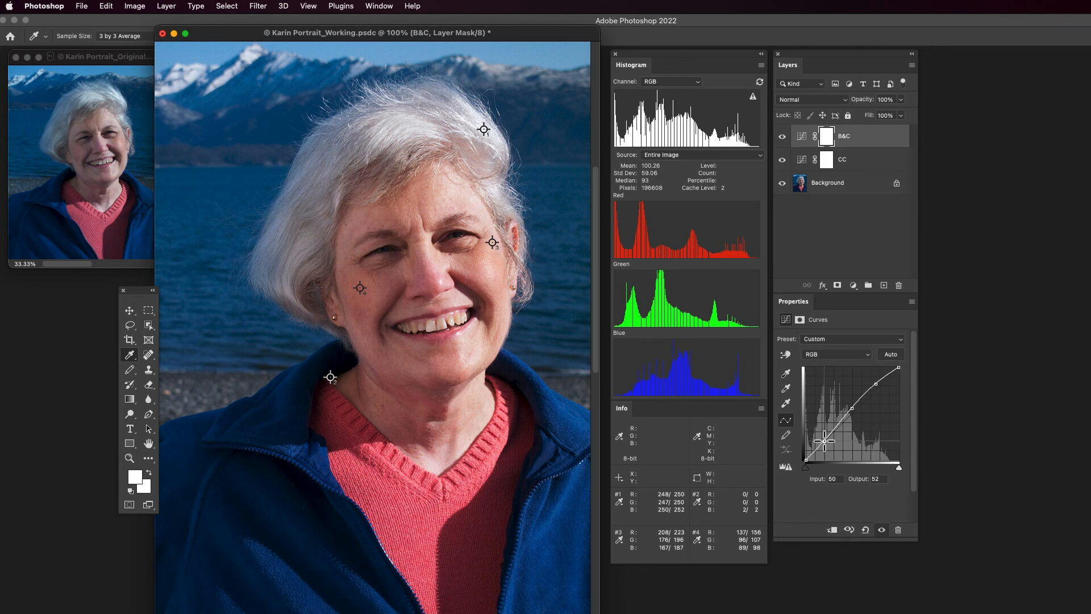
pyautogui.moveTo(824, 441); pyautogui.dragTo(824, 441)
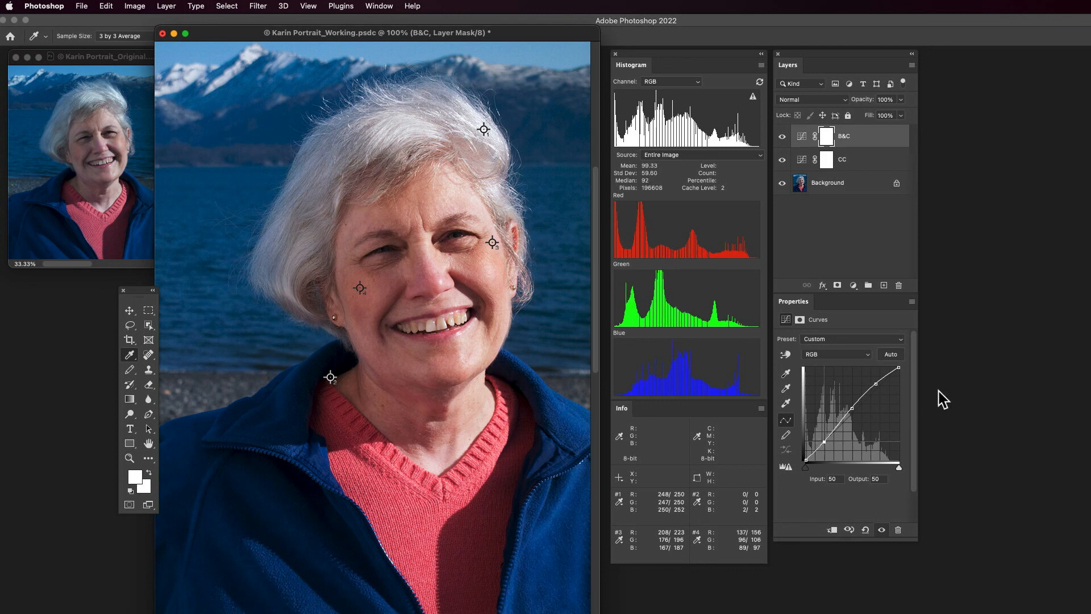
# - Compare the portrait with the B&C layer hidden and shown several times
pyautogui.click(782, 139)
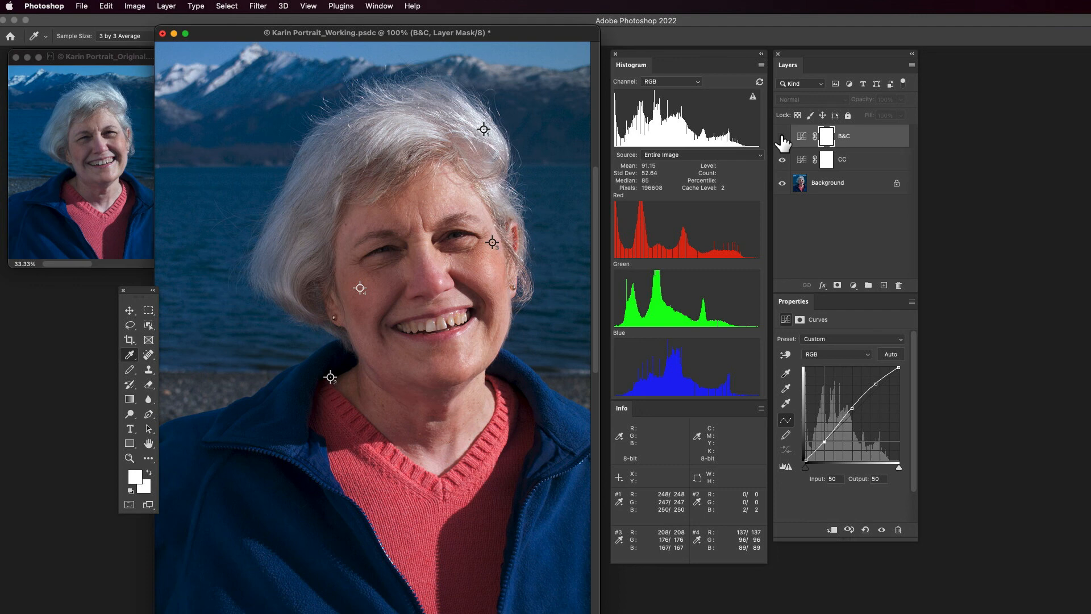
pyautogui.click(782, 139)
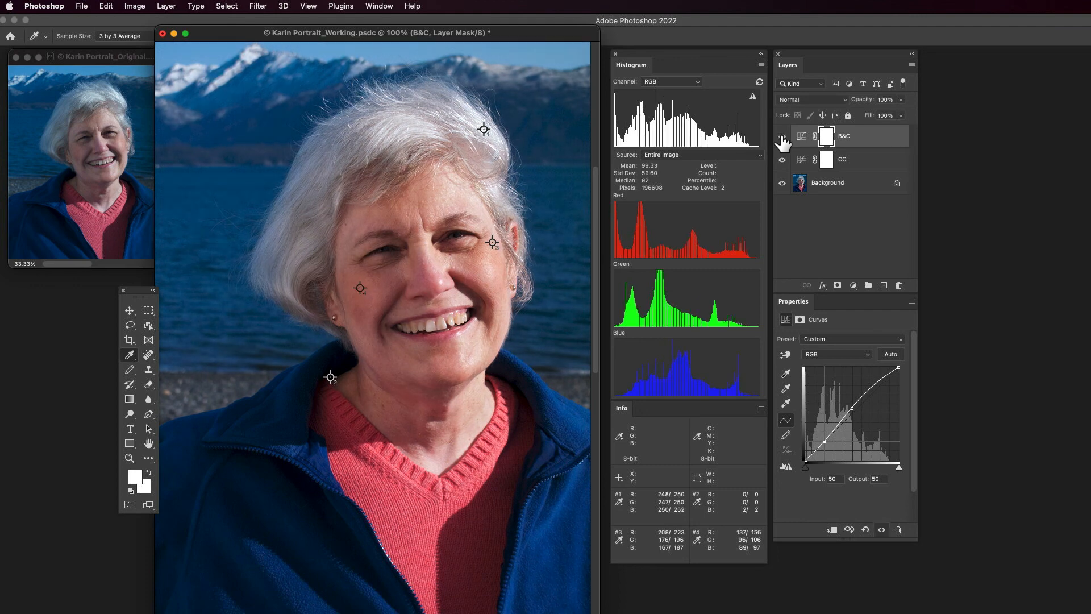
pyautogui.click(783, 139)
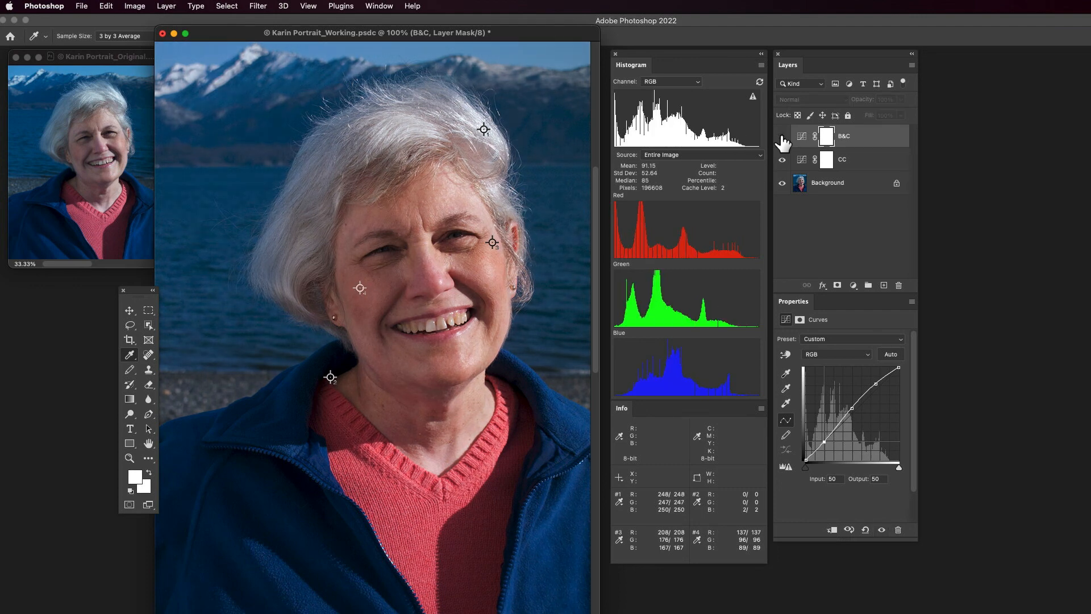
pyautogui.click(782, 139)
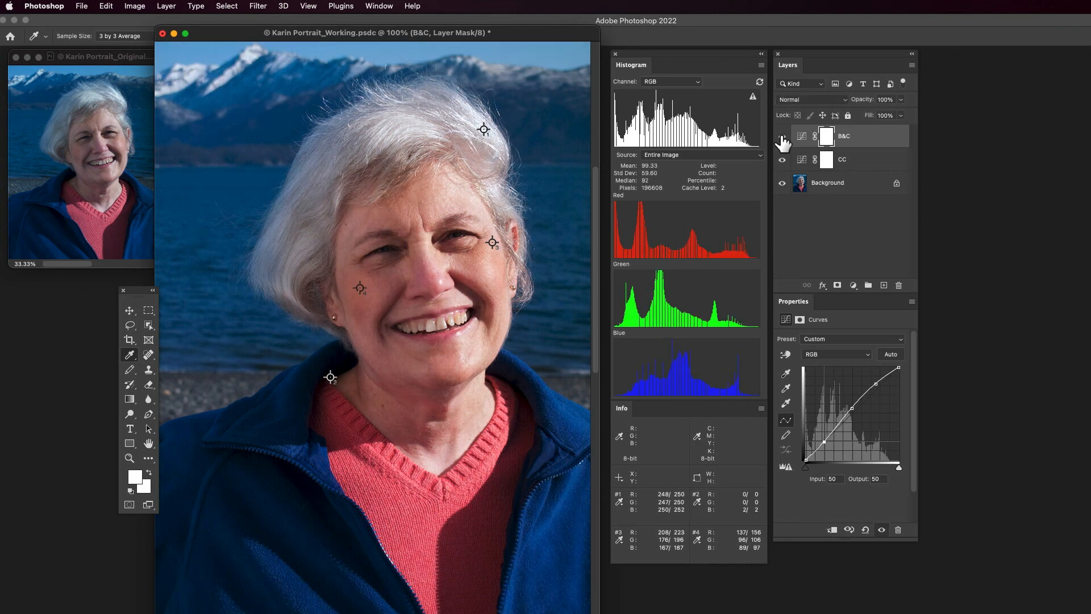
pyautogui.click(782, 139)
pyautogui.click(783, 139)
# - Delete the highlight and shadow points from the B&C curve, keeping only its midpoint
pyautogui.press('+')
pyautogui.press('+')
pyautogui.press('BackSpace')
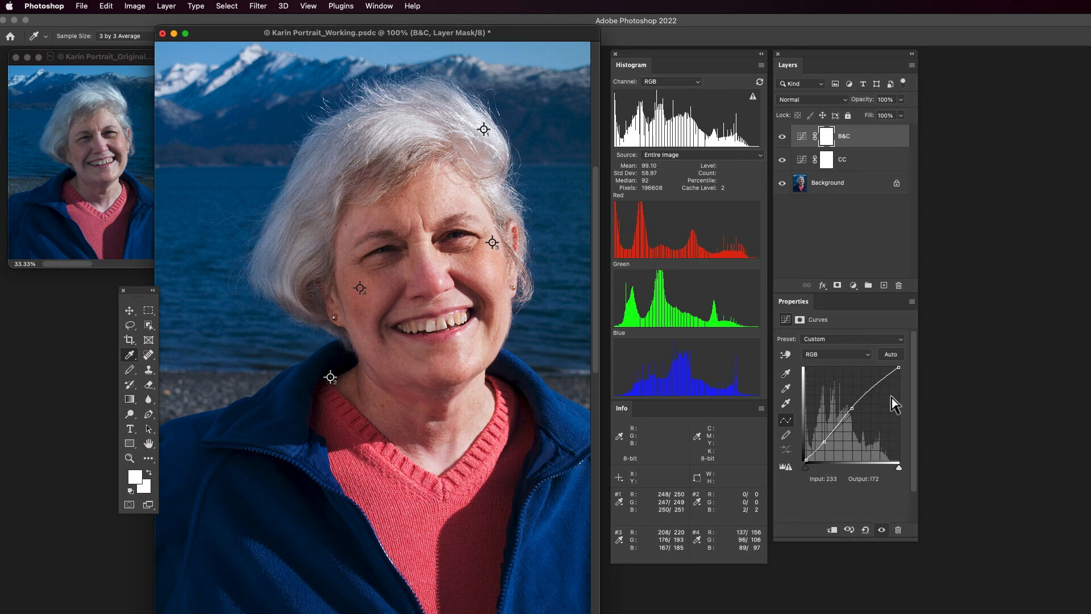
pyautogui.press('+')
pyautogui.press('BackSpace')
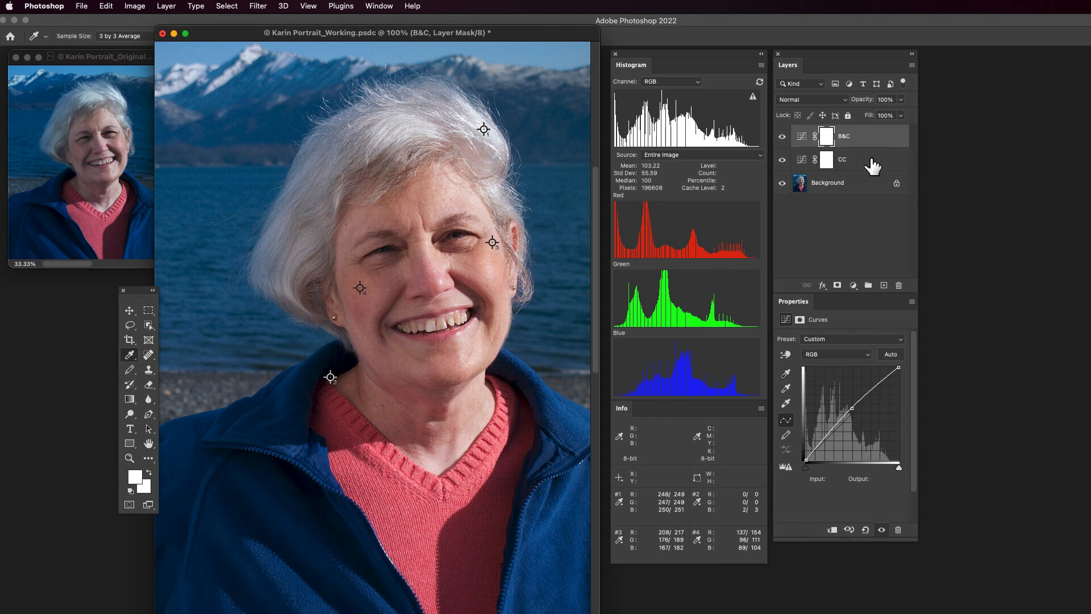
# - Group the B&C and CC layers into a new group named "CC + B&C"
pyautogui.click(872, 234)
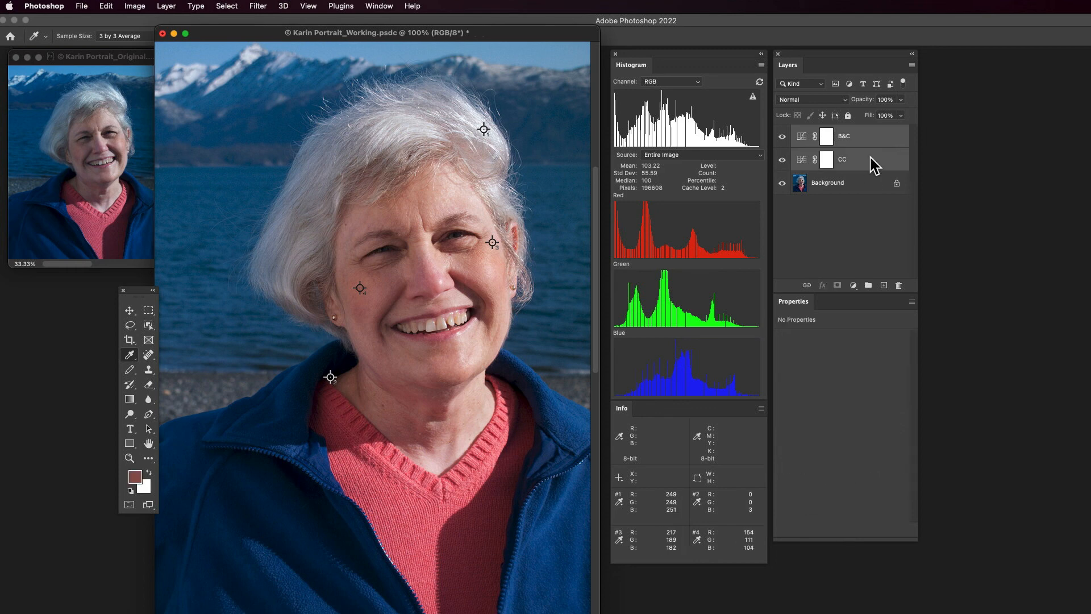
pyautogui.click(912, 66)
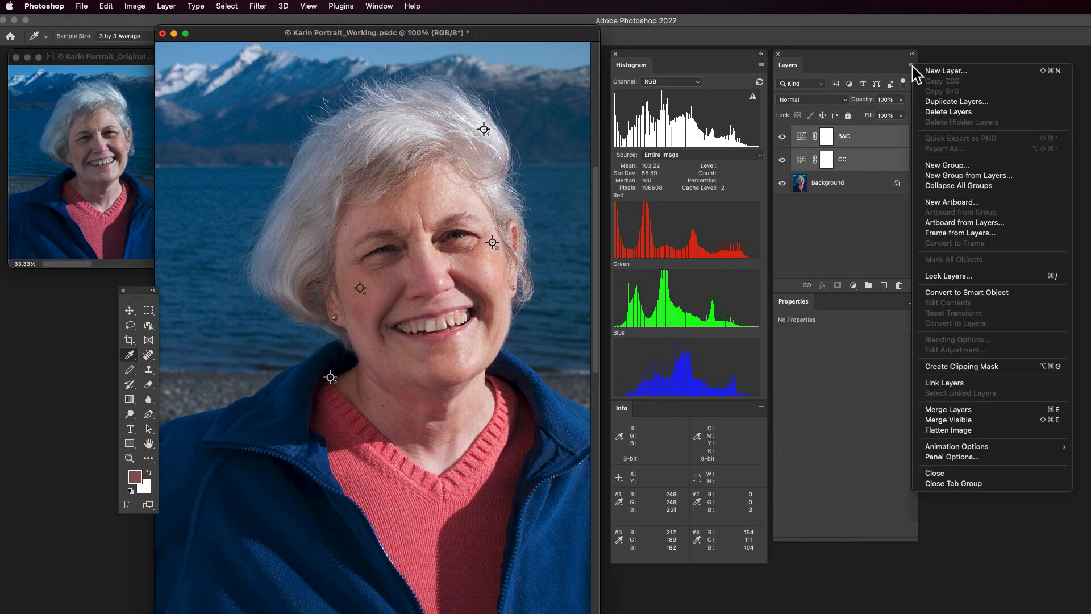
pyautogui.click(958, 176)
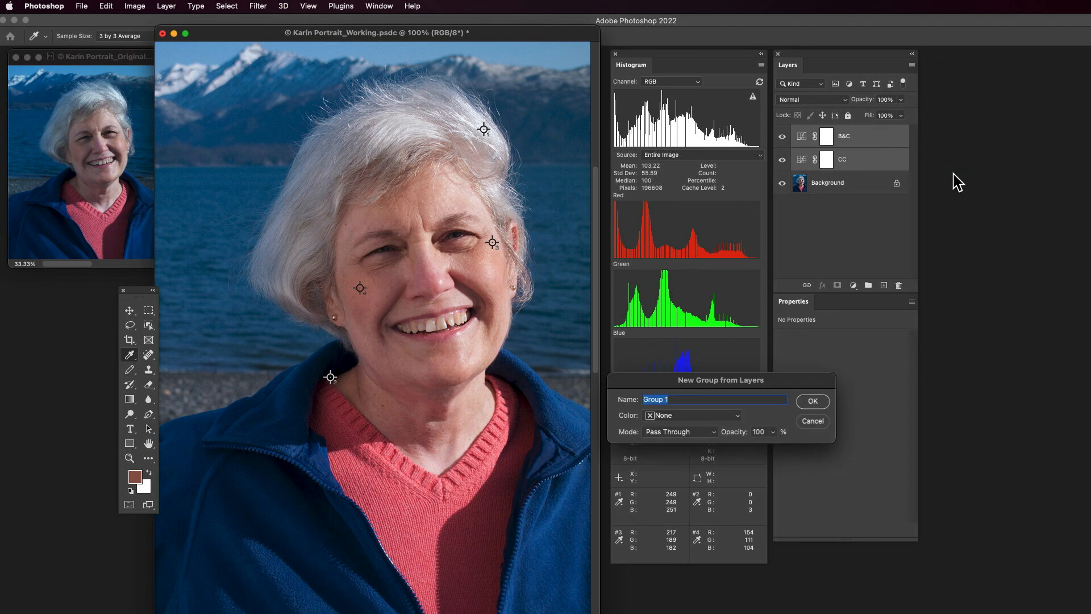
pyautogui.write('CC + B&C')
pyautogui.press('Return')
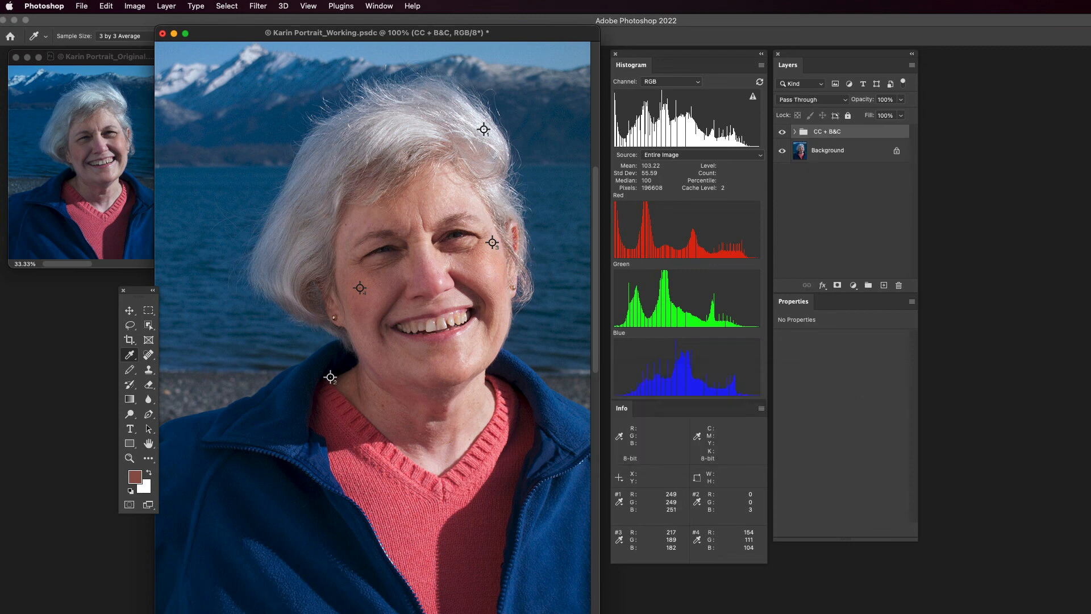
# - Compare the portrait before and after all corrections by hiding and showing the CC + B&C group twice
pyautogui.click(782, 132)
pyautogui.click(782, 133)
pyautogui.click(782, 133)
pyautogui.click(782, 133)
# - Expand the CC + B&C group, check the B&C layer's effect by hiding and showing it, and collapse the group
pyautogui.click(795, 132)
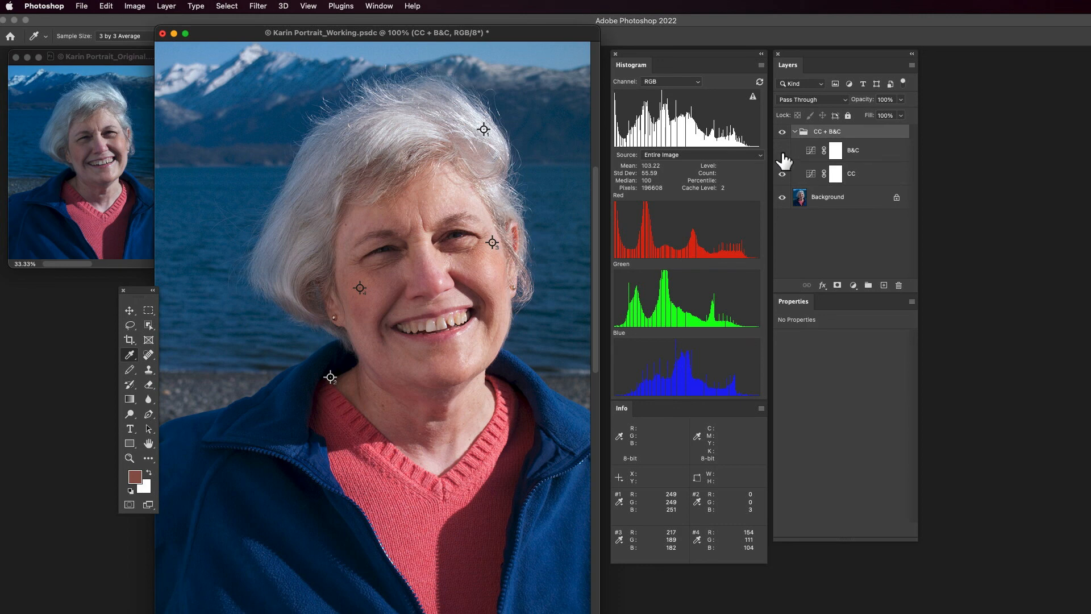
pyautogui.click(782, 159)
pyautogui.click(783, 159)
pyautogui.click(783, 150)
pyautogui.click(783, 151)
pyautogui.click(795, 132)
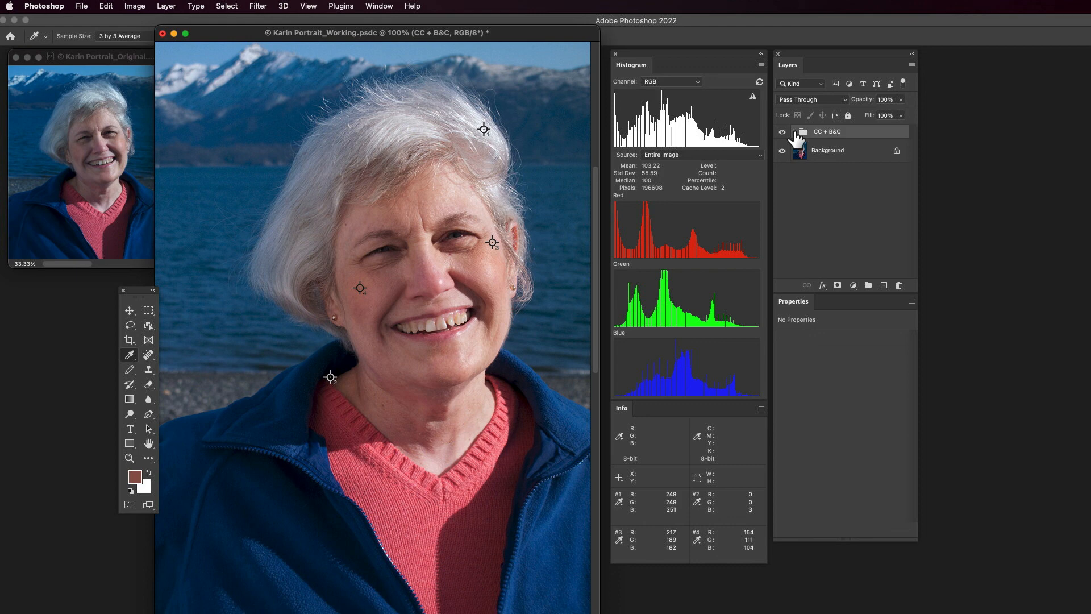
# - Hide the panels and place the original portrait at 100% zoom side by side with the working version
pyautogui.press('Tab')
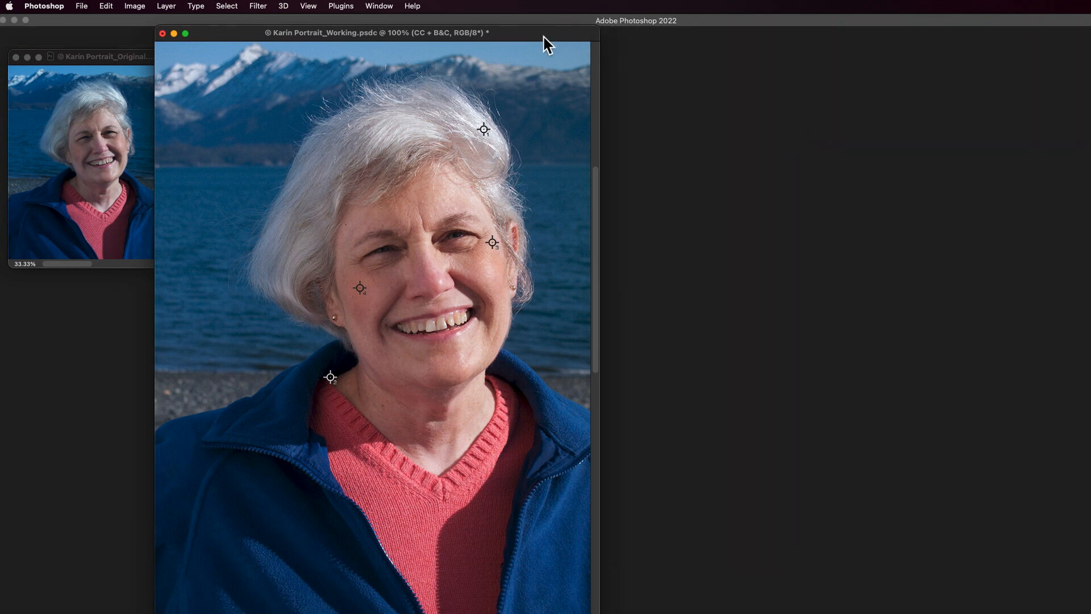
pyautogui.moveTo(543, 37); pyautogui.dragTo(869, 41)
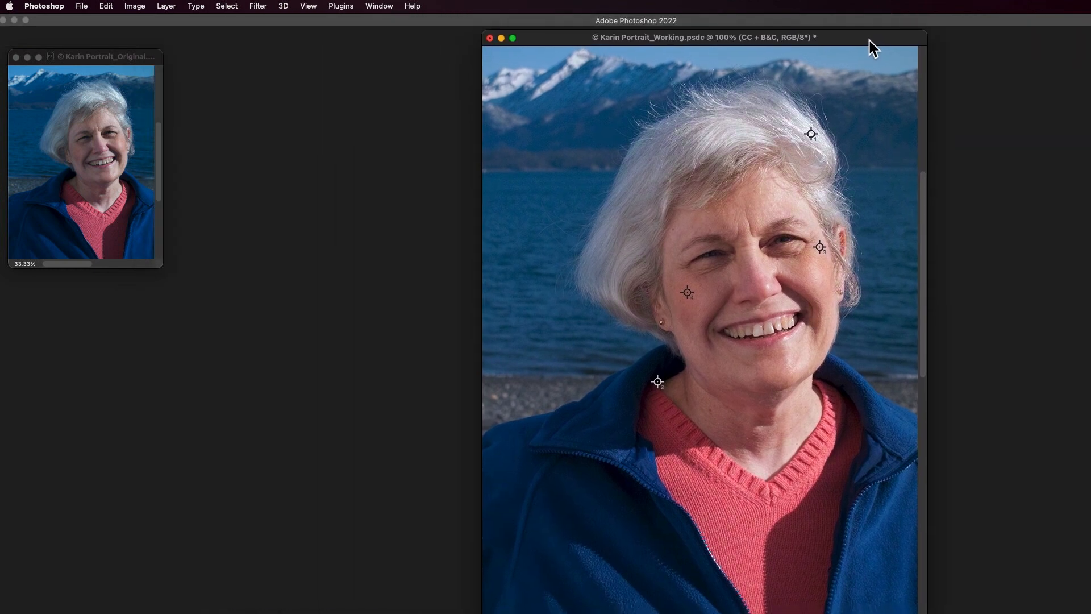
pyautogui.click(145, 57)
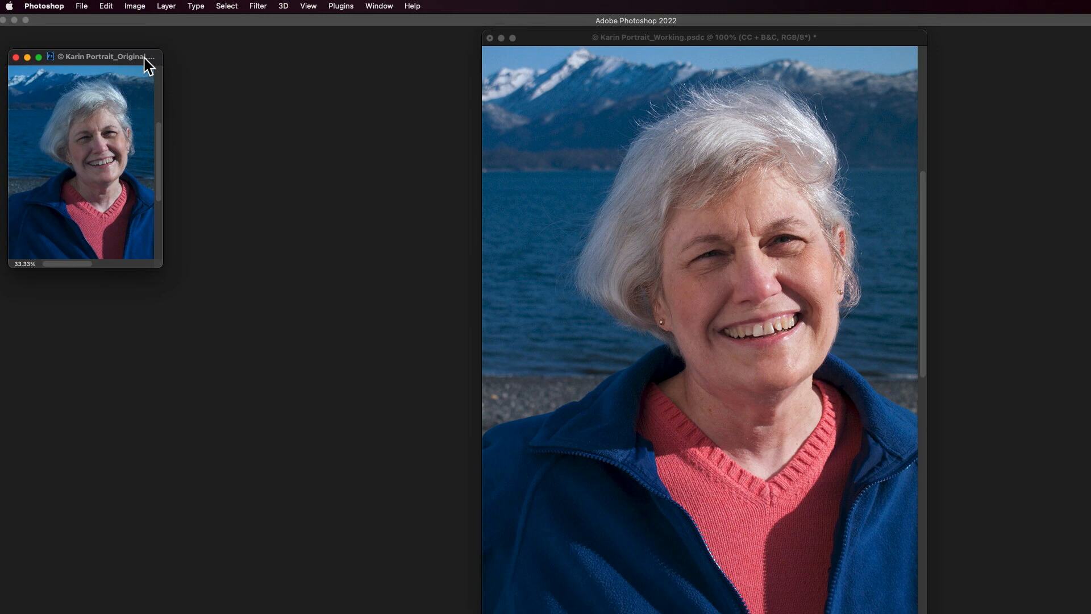
pyautogui.press('super+equal')
pyautogui.press('super+equal')
pyautogui.press('super+equal')
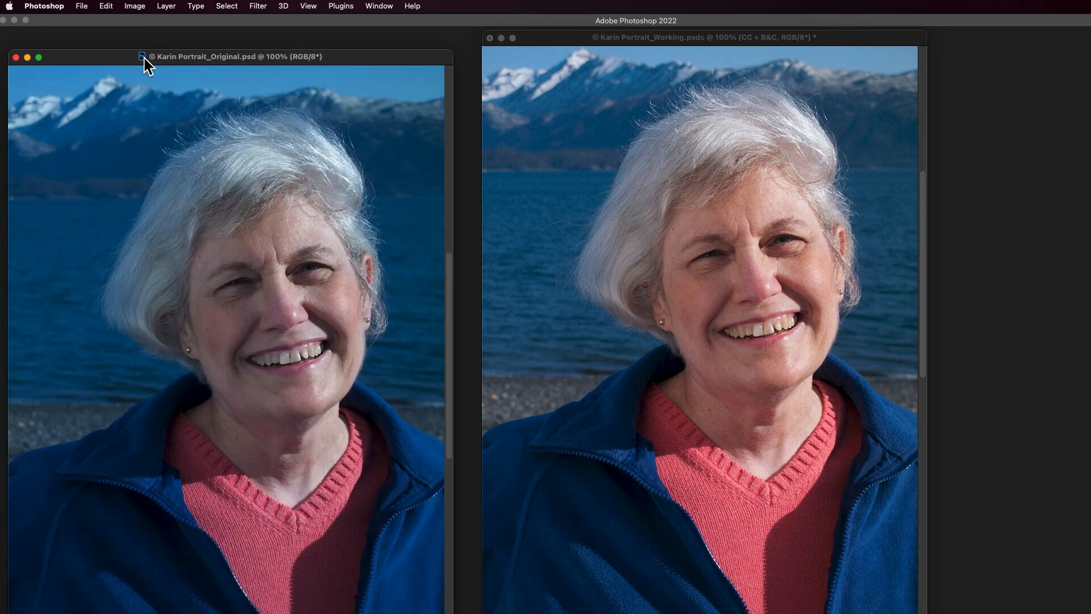
pyautogui.moveTo(341, 57); pyautogui.dragTo(364, 35)
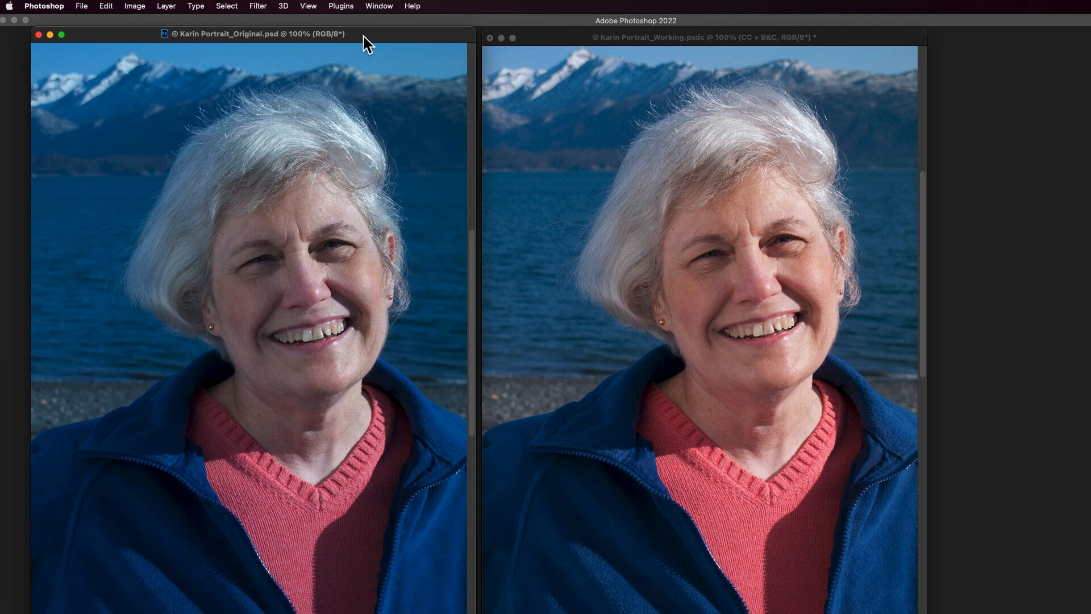